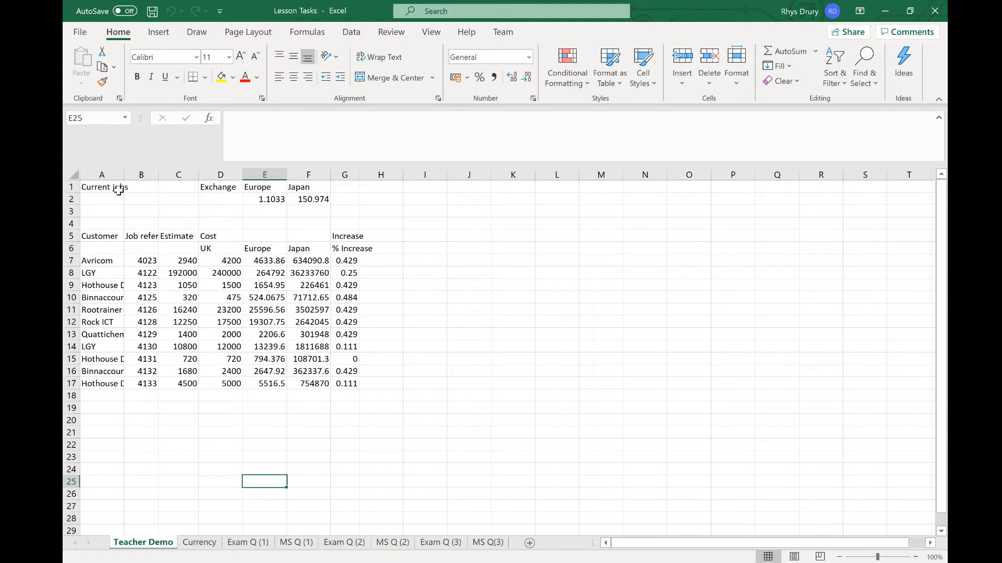
pyautogui.click(520, 405)
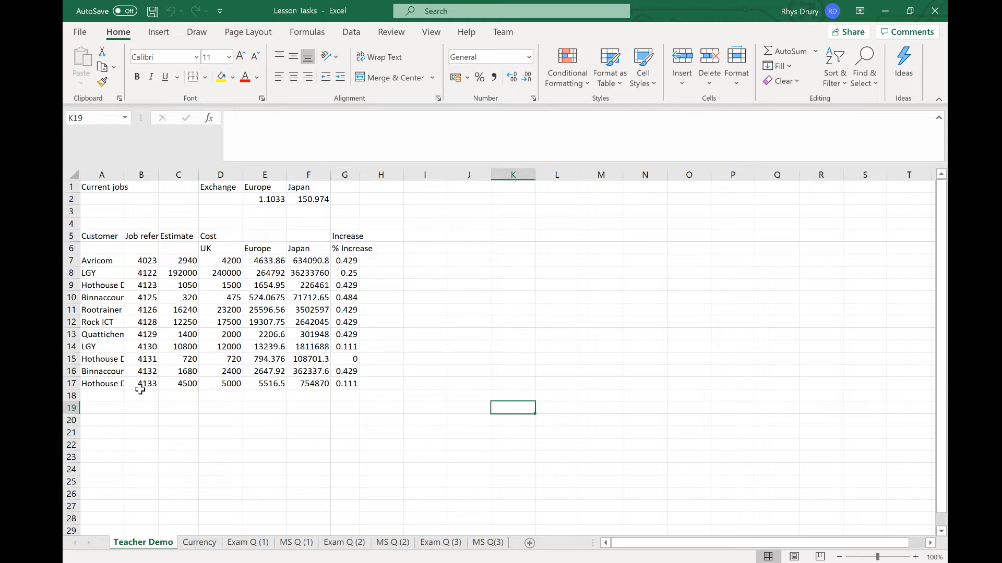
pyautogui.click(363, 235)
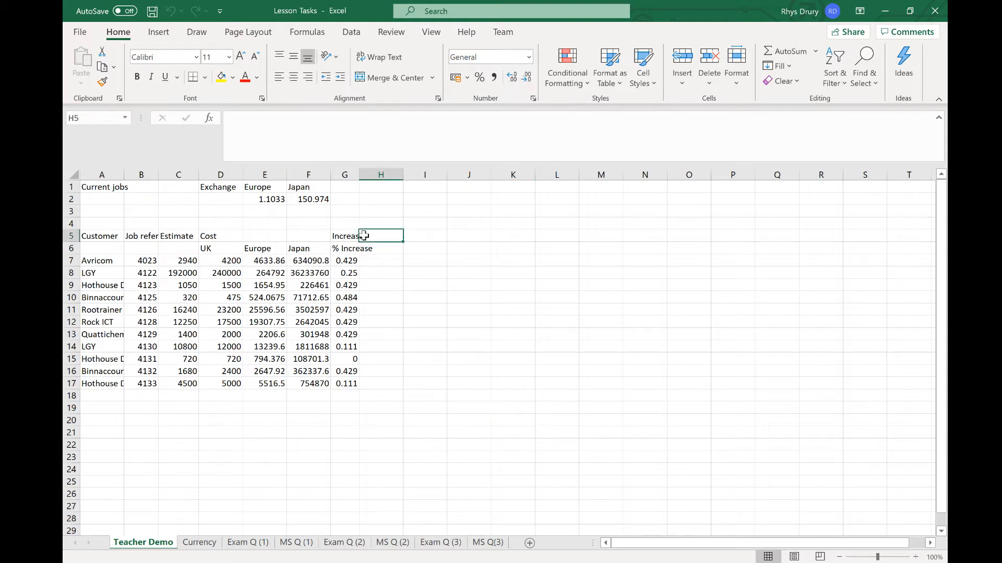
pyautogui.click(352, 235)
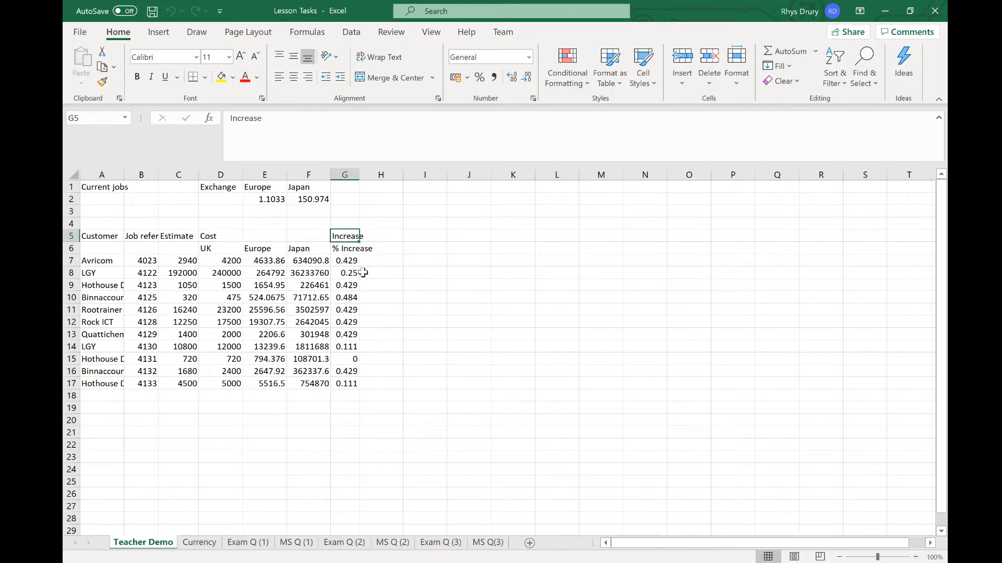
pyautogui.click(142, 239)
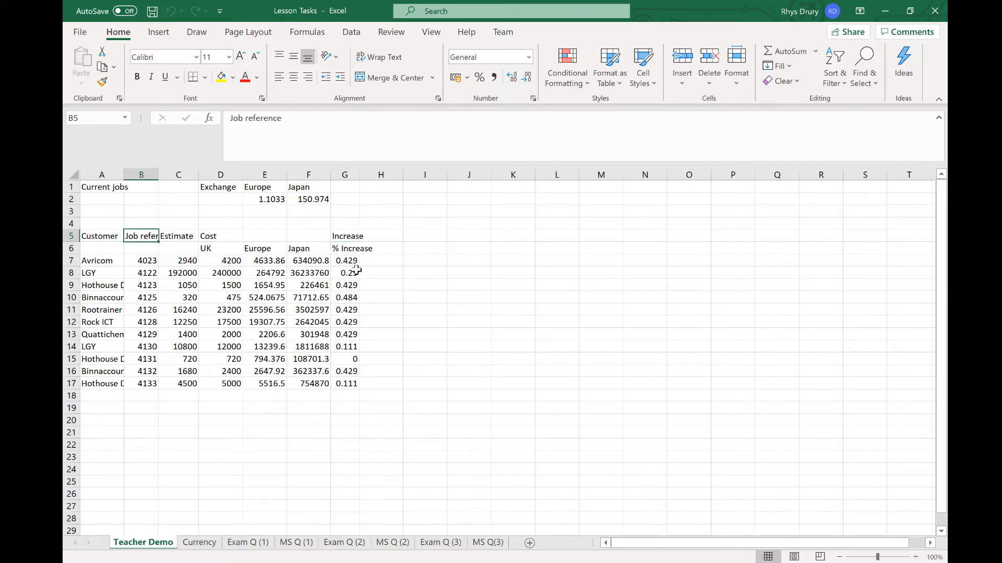
pyautogui.click(527, 422)
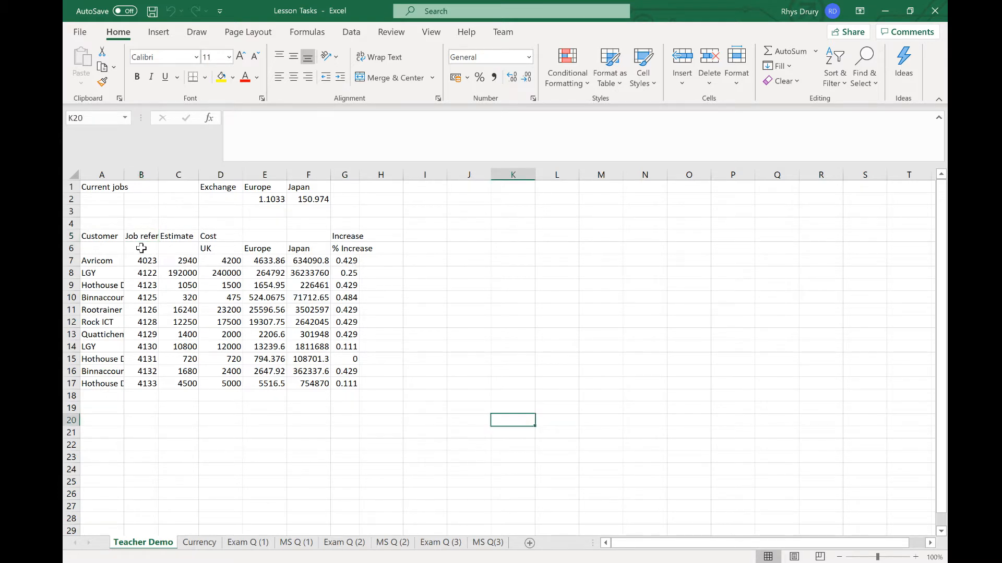
# Auto-fit the widths of columns B to G to their contents
pyautogui.moveTo(166, 175)
pyautogui.mouseDown()
pyautogui.moveTo(183, 175)
pyautogui.moveTo(153, 175)
pyautogui.mouseUp()
pyautogui.doubleClick(153, 175)
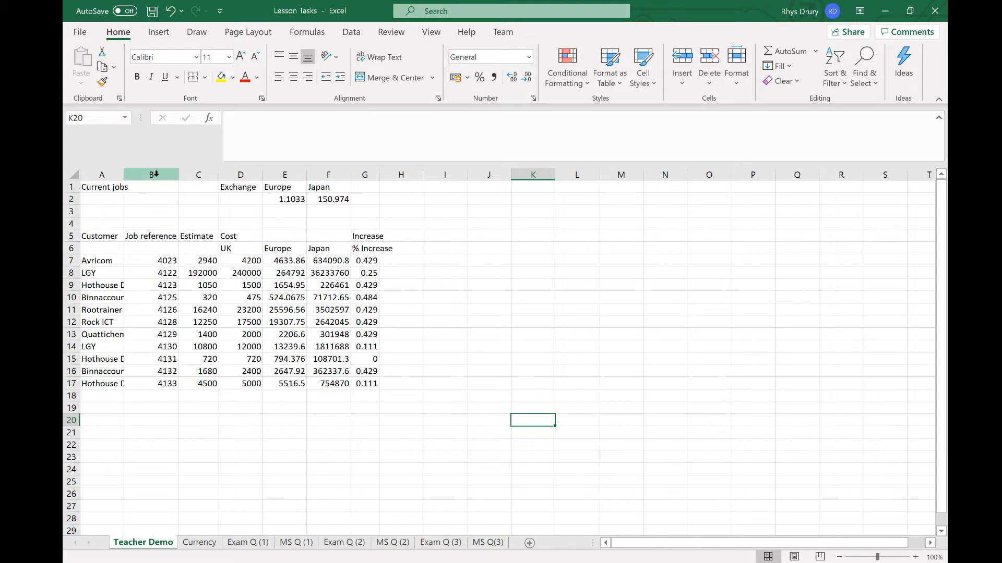
pyautogui.doubleClick(219, 175)
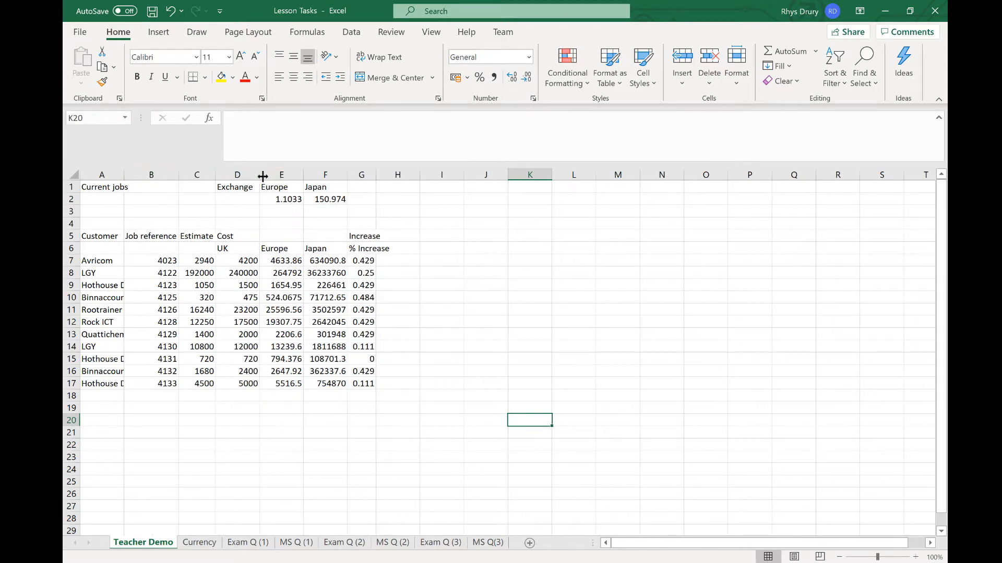
pyautogui.doubleClick(262, 176)
pyautogui.doubleClick(299, 175)
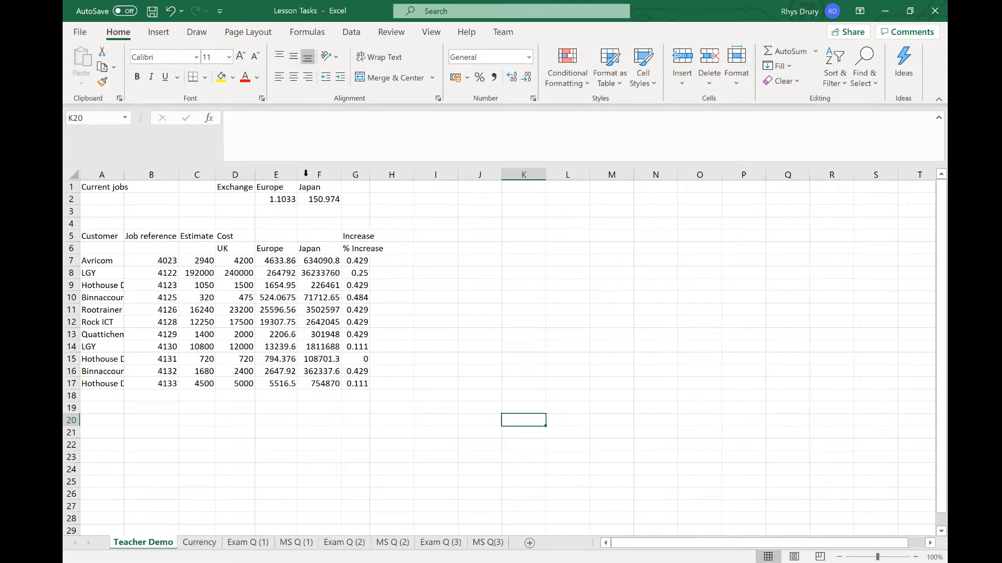
pyautogui.doubleClick(342, 175)
pyautogui.doubleClick(373, 175)
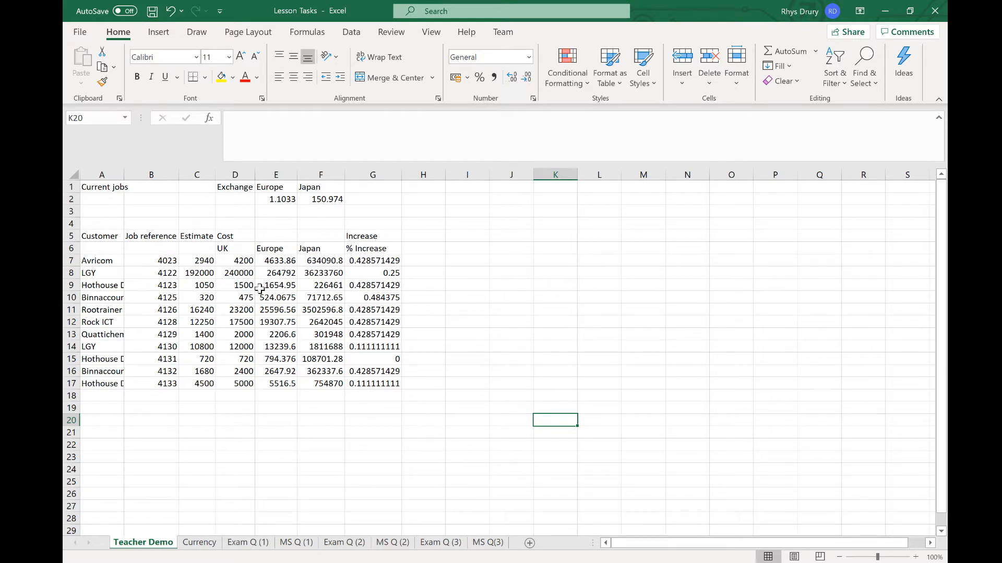
# Move the exchange rate block from D1:F2 to N1:P2, away from the title row
pyautogui.click(106, 188)
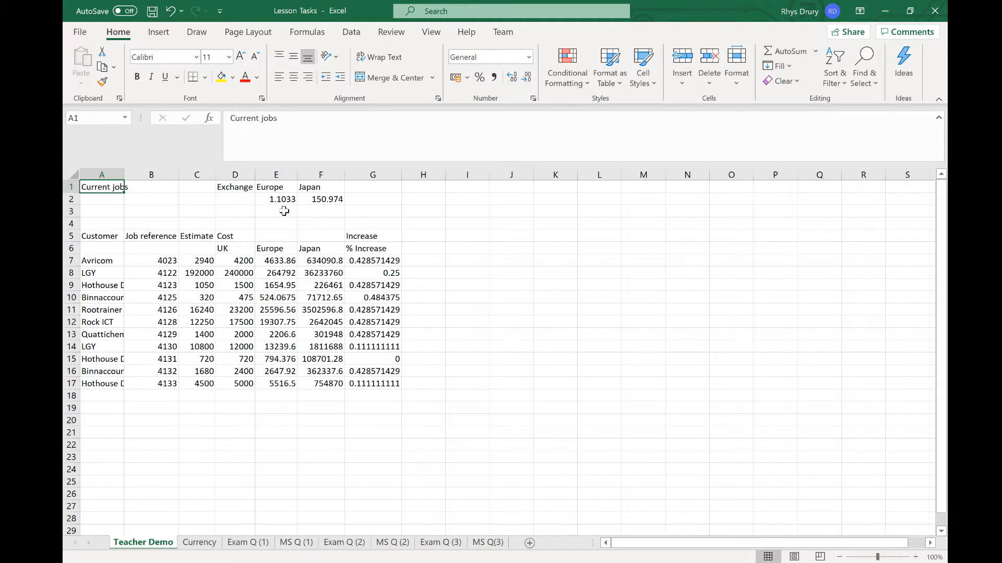
pyautogui.moveTo(238, 189); pyautogui.dragTo(759, 208)
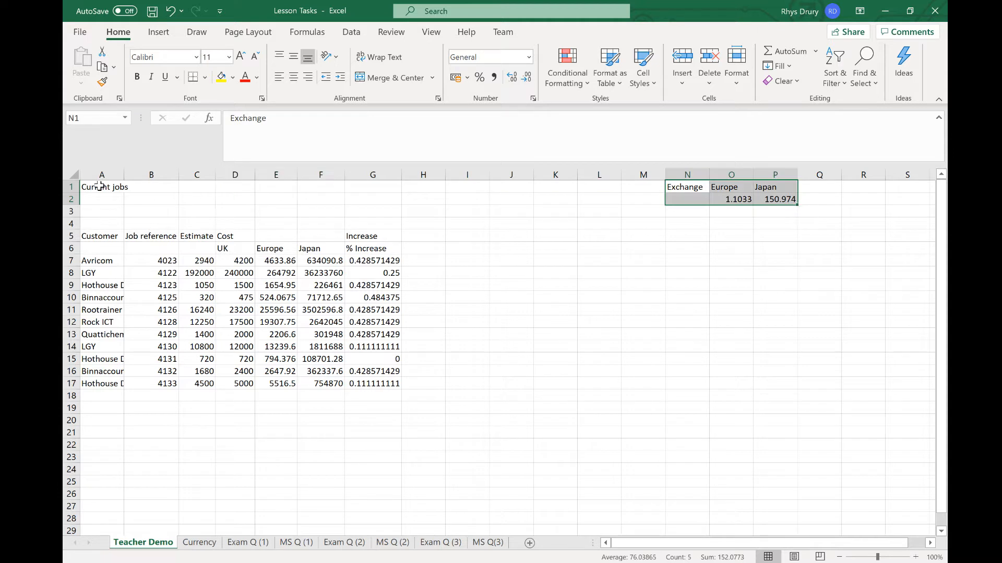
# Merge and centre the Current jobs title across A1:G1
pyautogui.moveTo(101, 188); pyautogui.dragTo(391, 189)
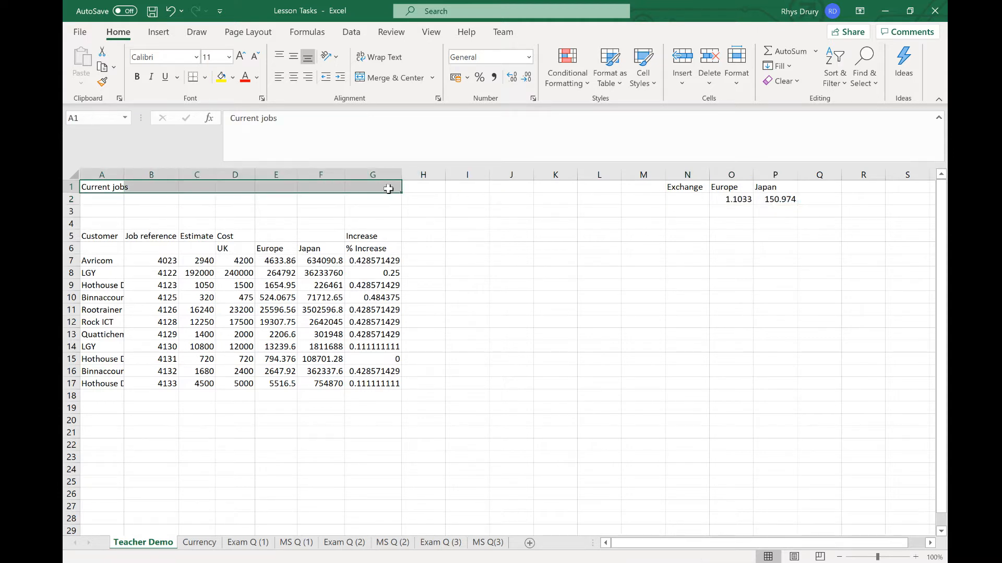
pyautogui.click(391, 80)
pyautogui.click(225, 210)
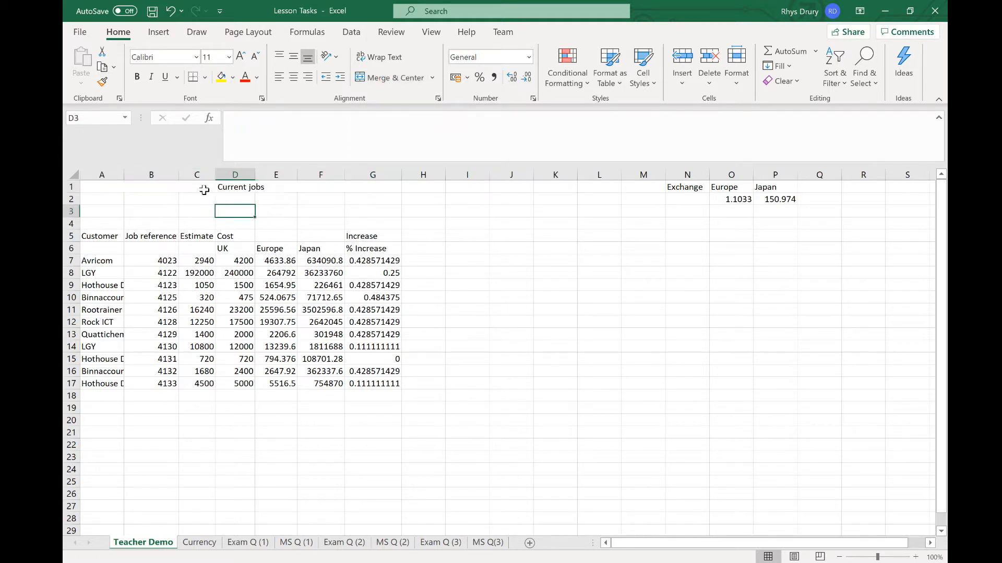
# Set the Current jobs title to the Abadi font at size 22
pyautogui.click(204, 189)
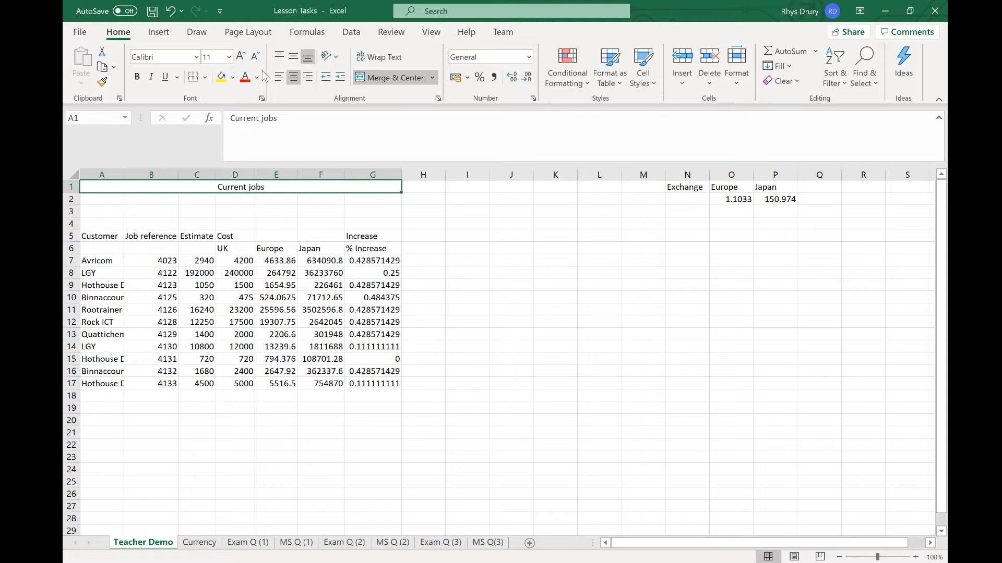
pyautogui.click(196, 57)
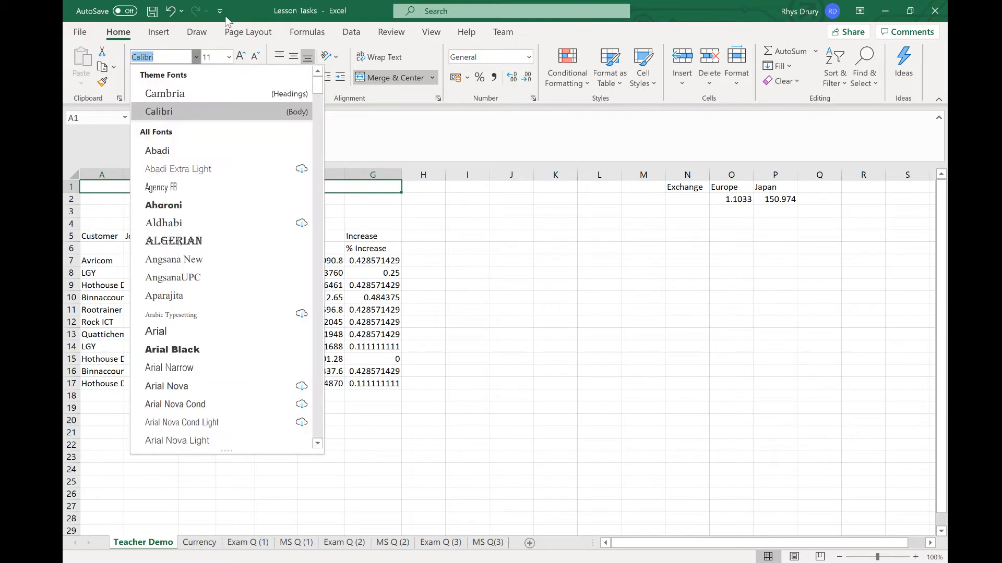
pyautogui.click(163, 151)
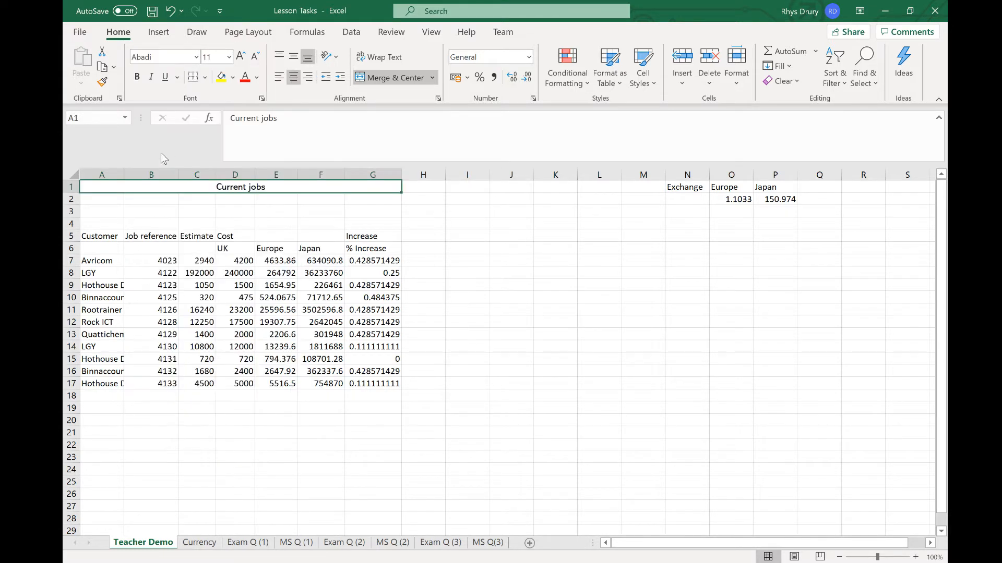
pyautogui.click(228, 57)
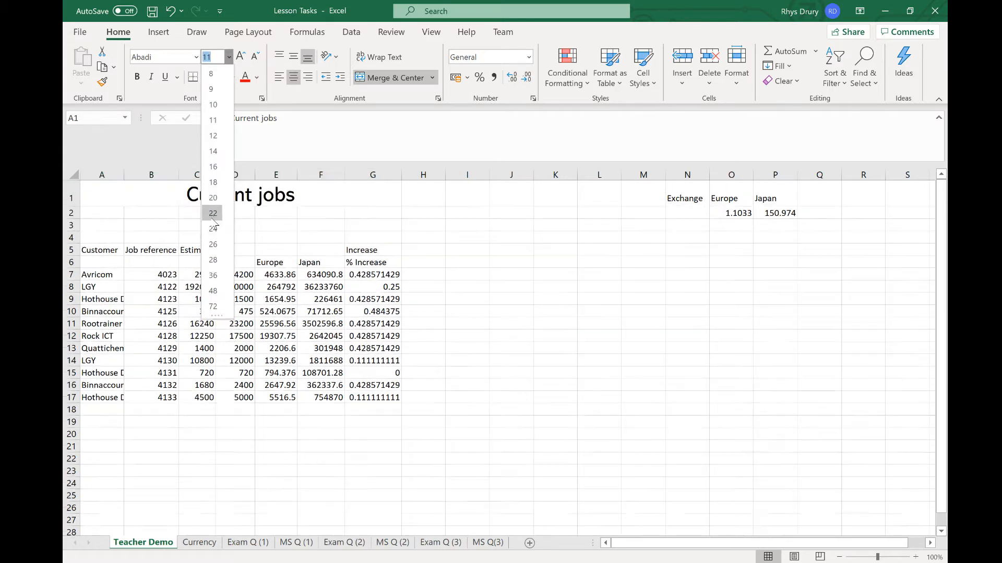
pyautogui.click(213, 214)
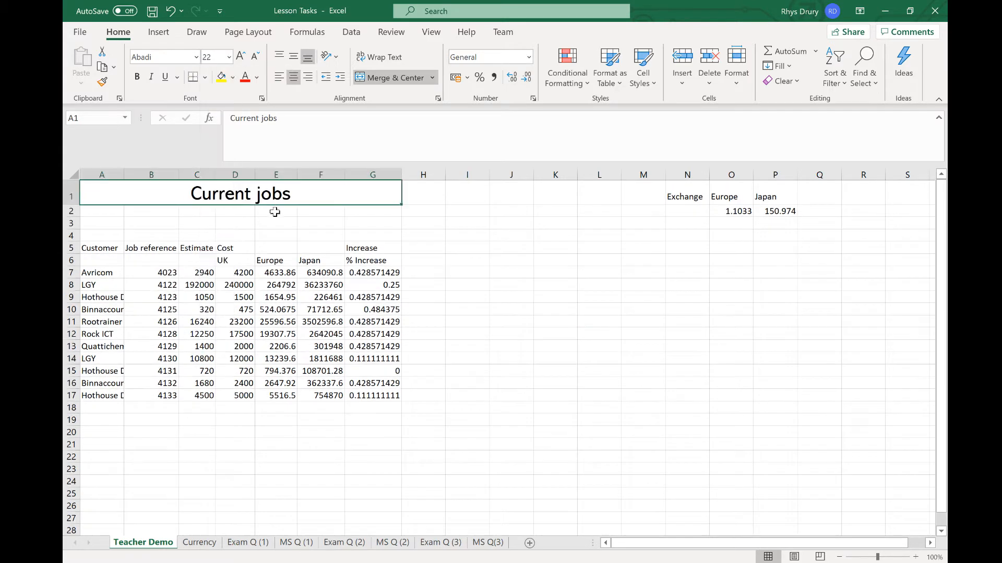
# Make the Current jobs title bold, trying italic and underline but leaving neither applied
pyautogui.click(137, 76)
pyautogui.click(151, 77)
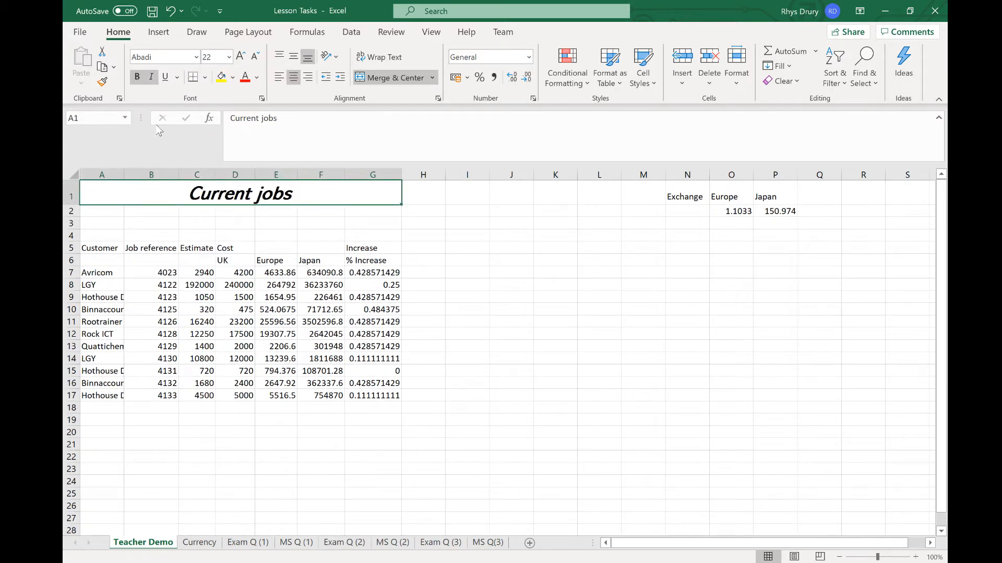
pyautogui.click(165, 76)
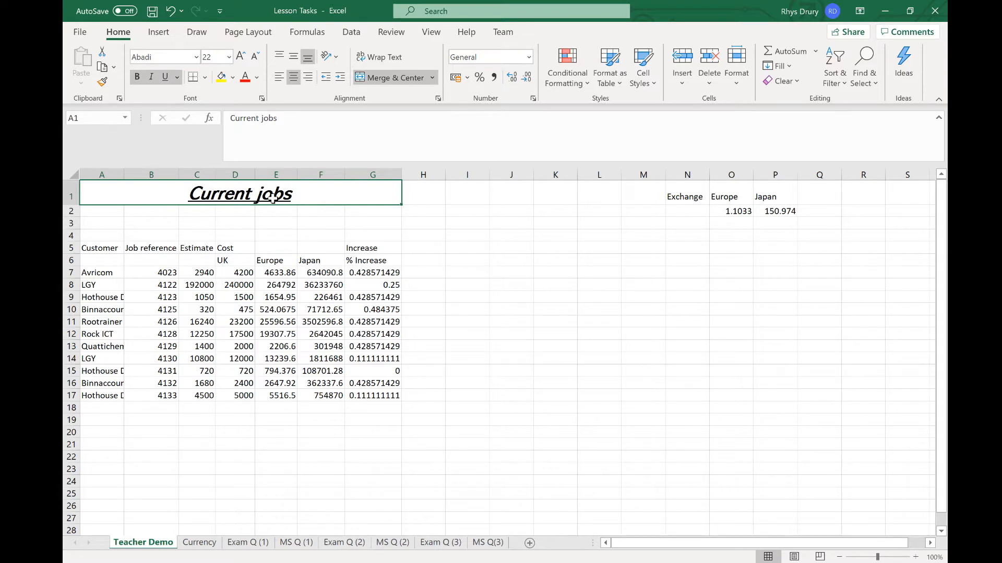
pyautogui.click(164, 77)
pyautogui.hotkey('ctrl', 'i')
pyautogui.click(441, 238)
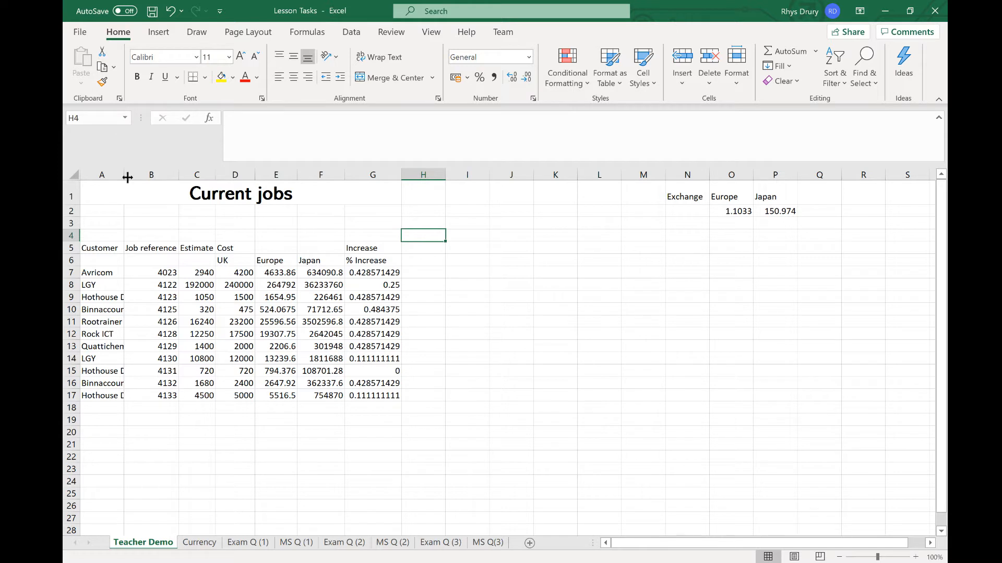
# Widen column A enough to show the full customer names
pyautogui.moveTo(125, 176); pyautogui.dragTo(148, 176)
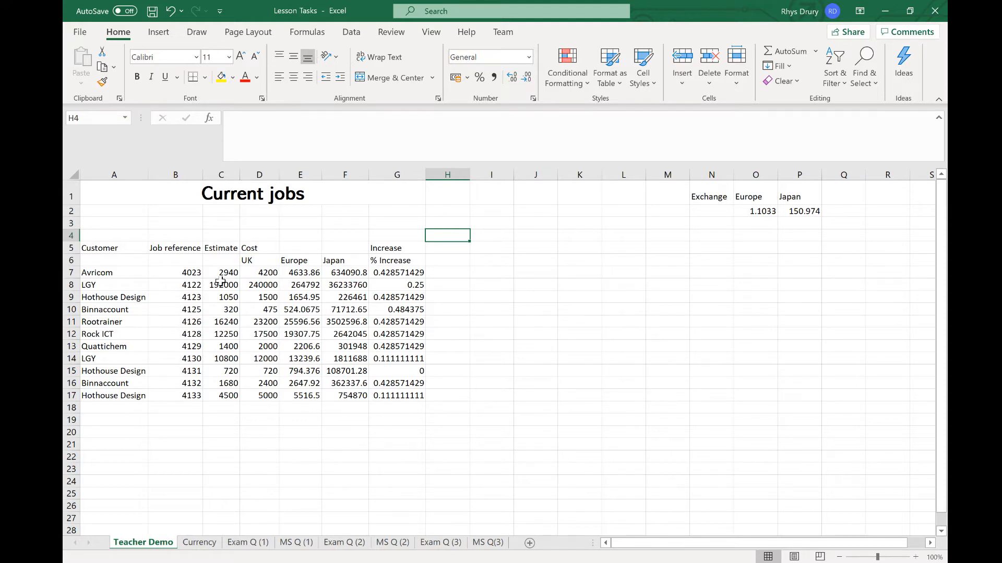
# Make the table header cells A5:G5 bold and give them a light grey fill
pyautogui.click(110, 247)
pyautogui.moveTo(111, 247); pyautogui.dragTo(396, 248)
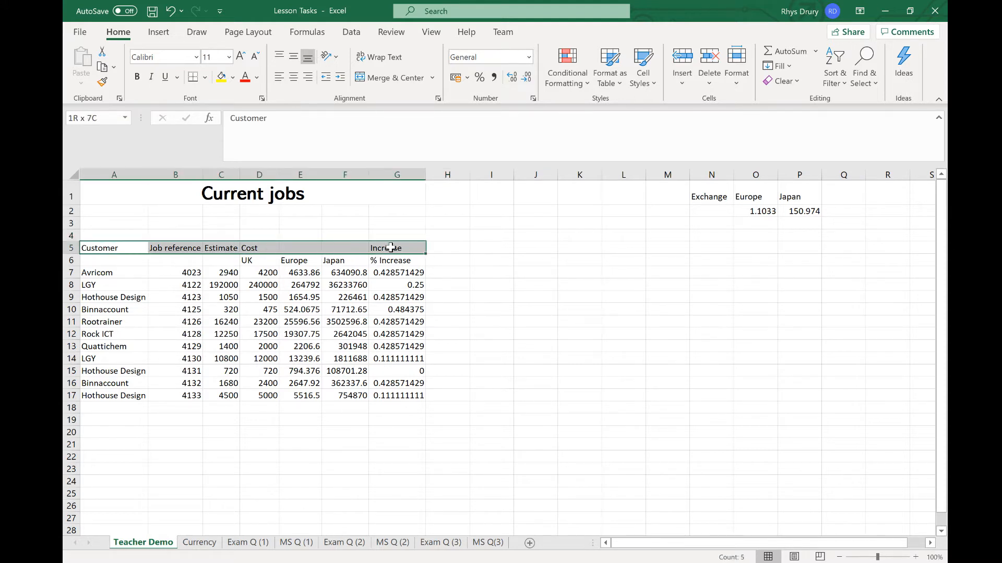
pyautogui.click(140, 80)
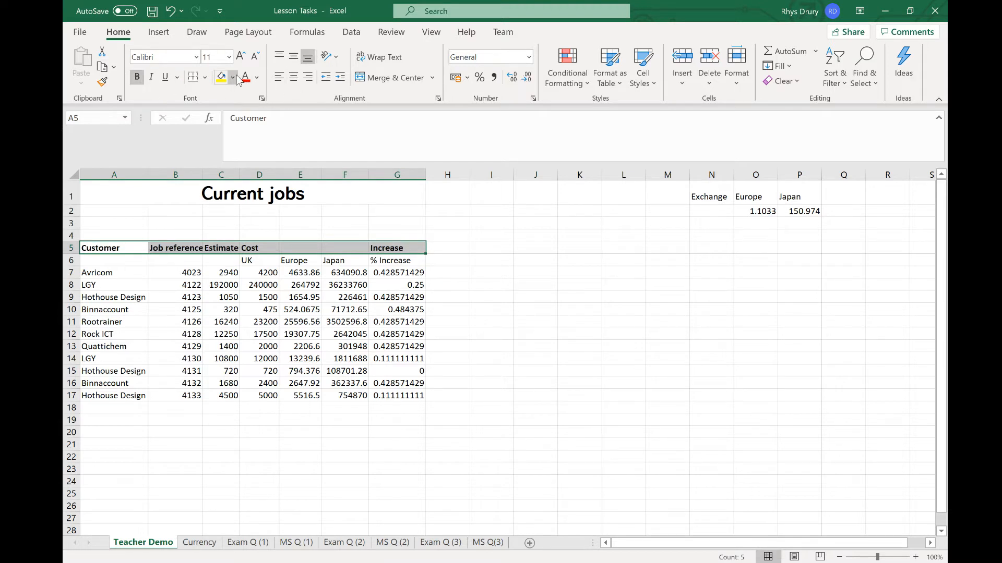
pyautogui.click(233, 77)
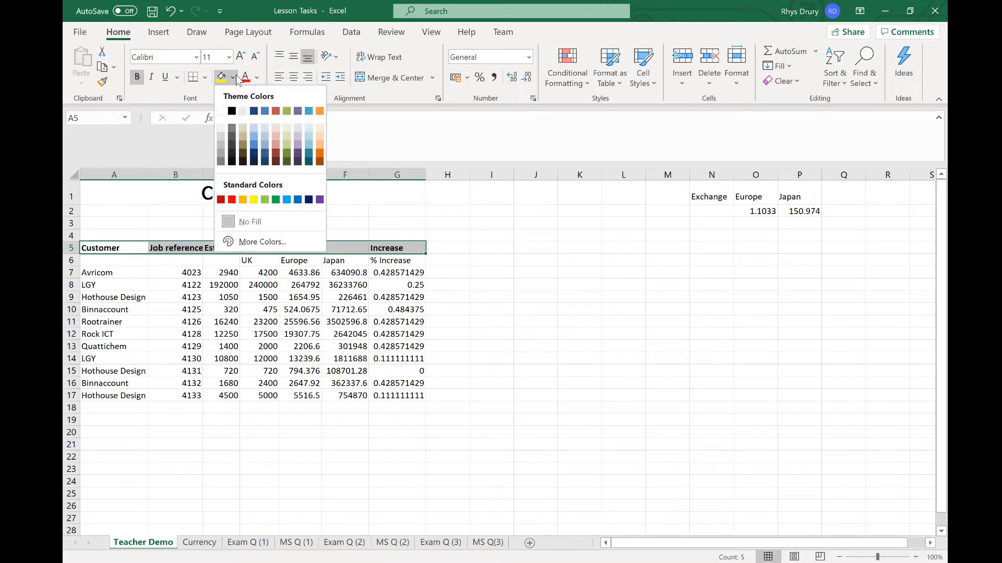
pyautogui.click(222, 134)
pyautogui.moveTo(382, 311); pyautogui.dragTo(384, 322)
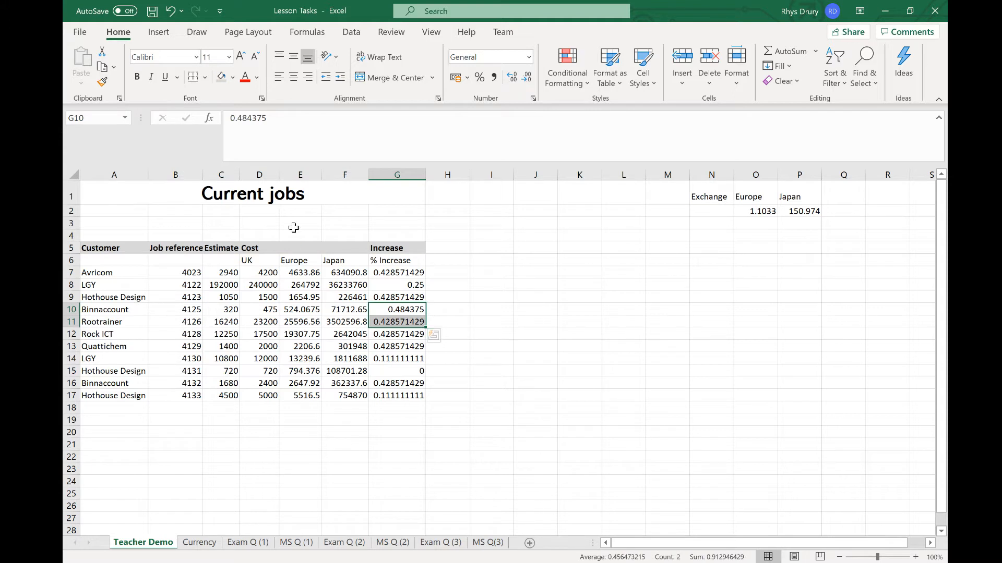
# Make the subheadings UK, Europe, Japan and % Increase in D6:G6 bold
pyautogui.moveTo(248, 262); pyautogui.dragTo(409, 263)
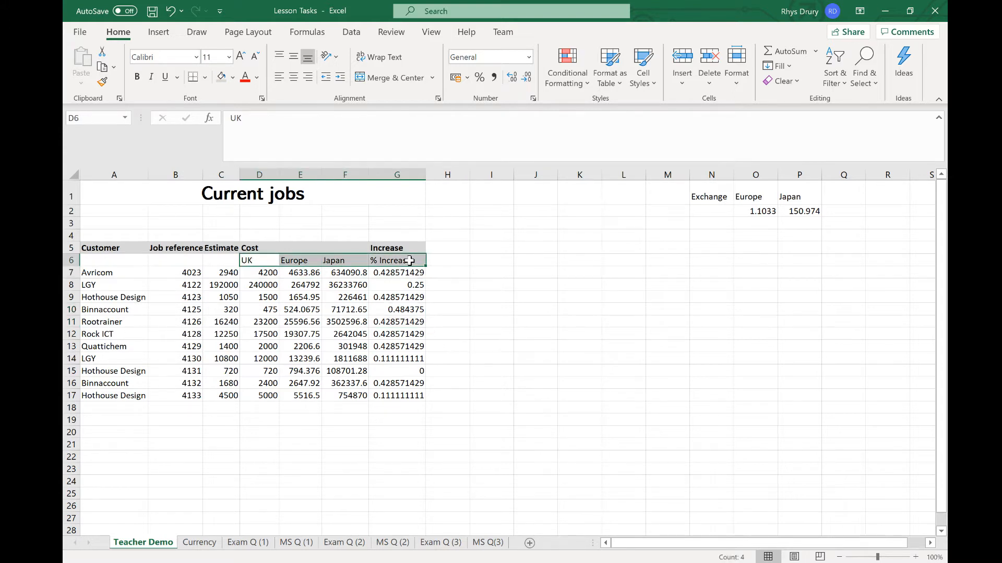
pyautogui.click(137, 78)
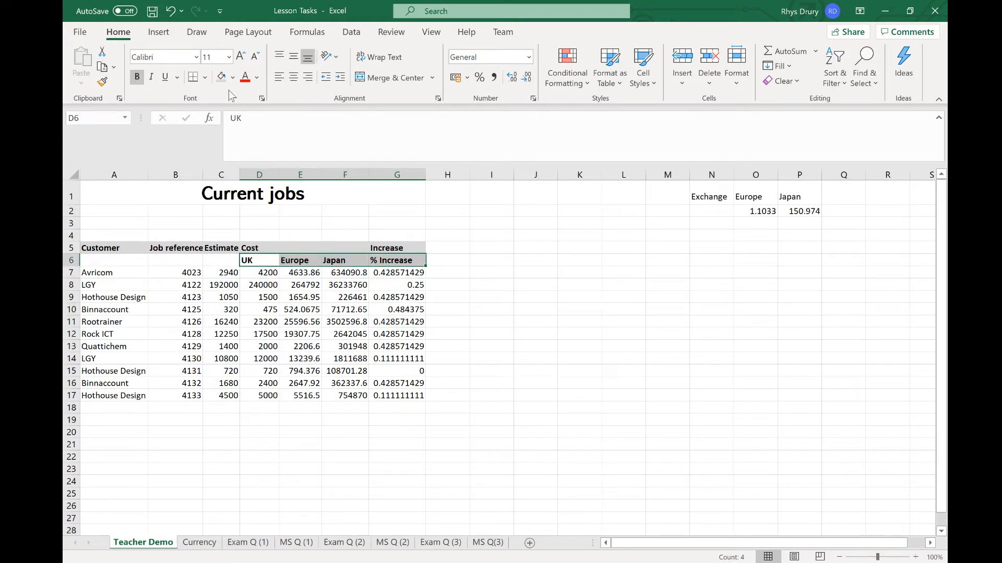
pyautogui.click(447, 420)
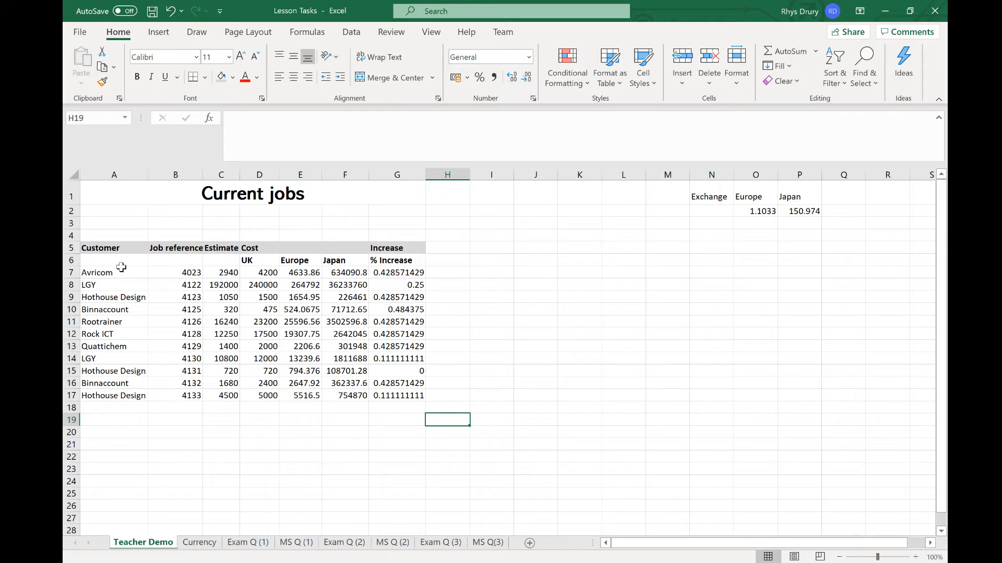
# Rotate the header text in A5:G5 diagonally upward to about 45 degrees using the cell alignment settings
pyautogui.moveTo(123, 249); pyautogui.dragTo(388, 250)
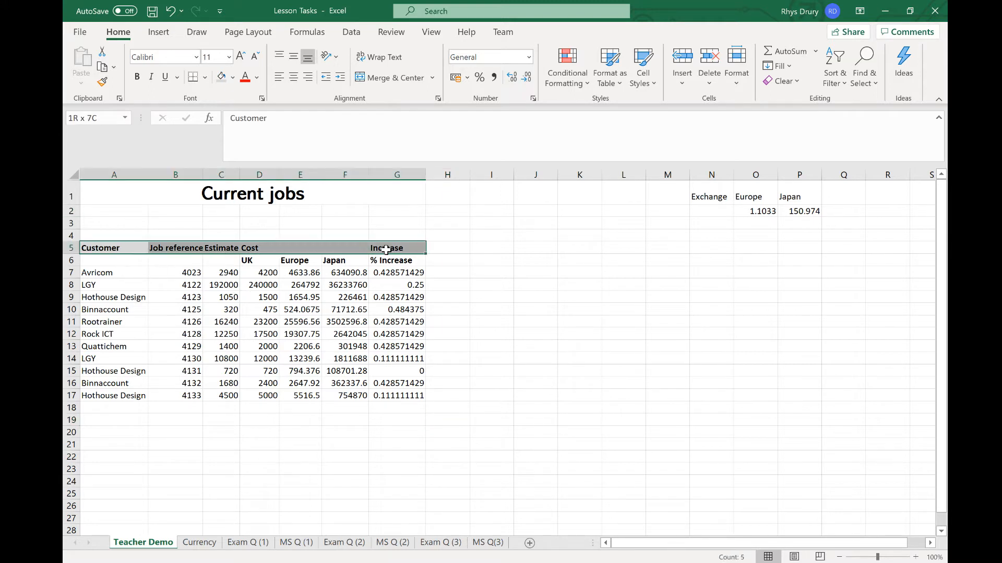
pyautogui.rightClick(392, 249)
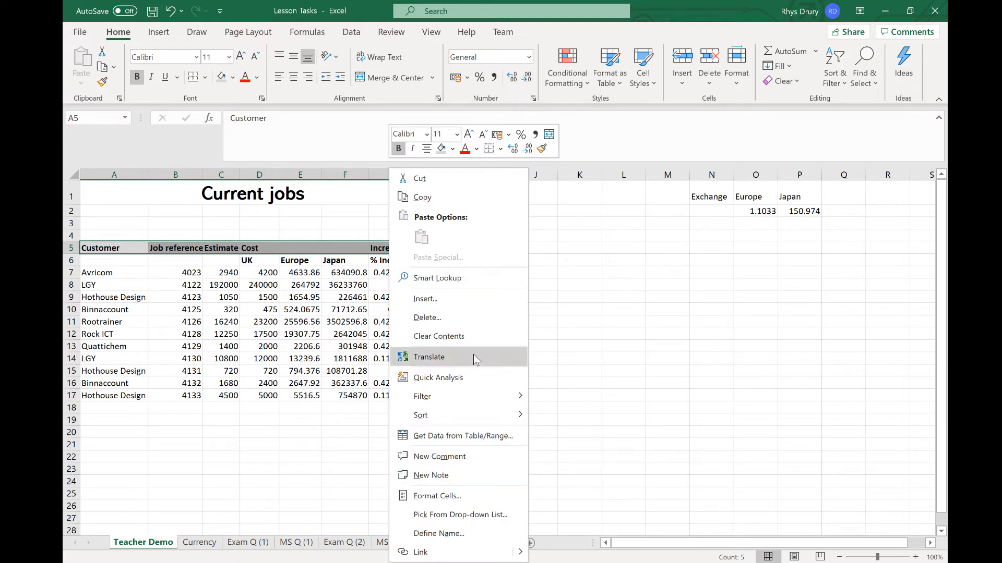
pyautogui.click(474, 496)
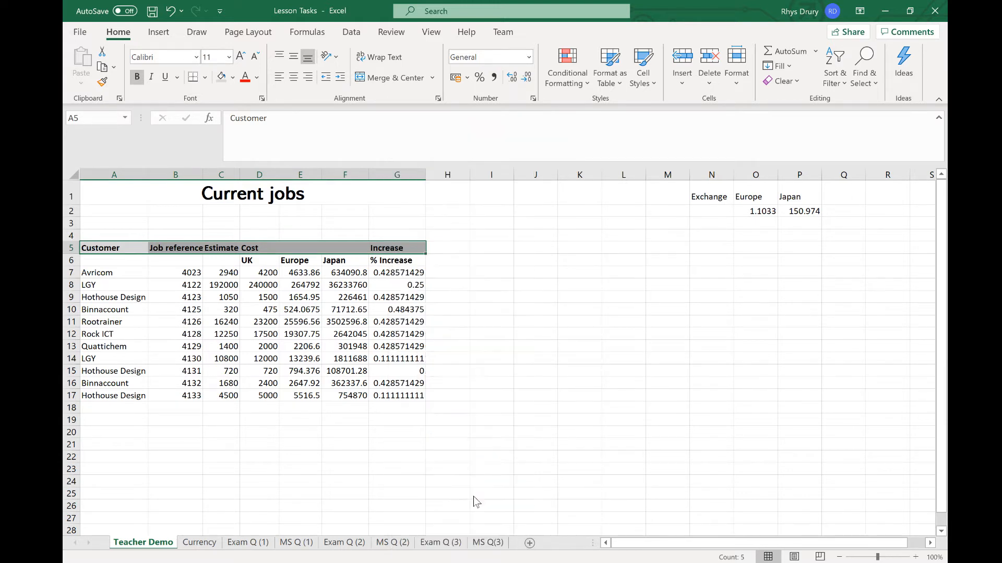
pyautogui.click(387, 238)
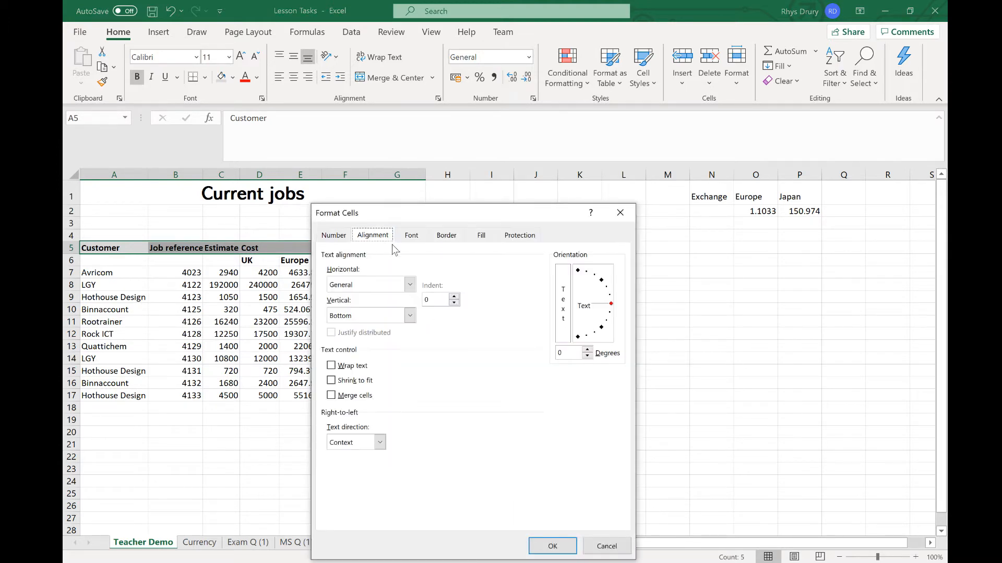
pyautogui.moveTo(608, 304); pyautogui.dragTo(601, 281)
pyautogui.click(551, 545)
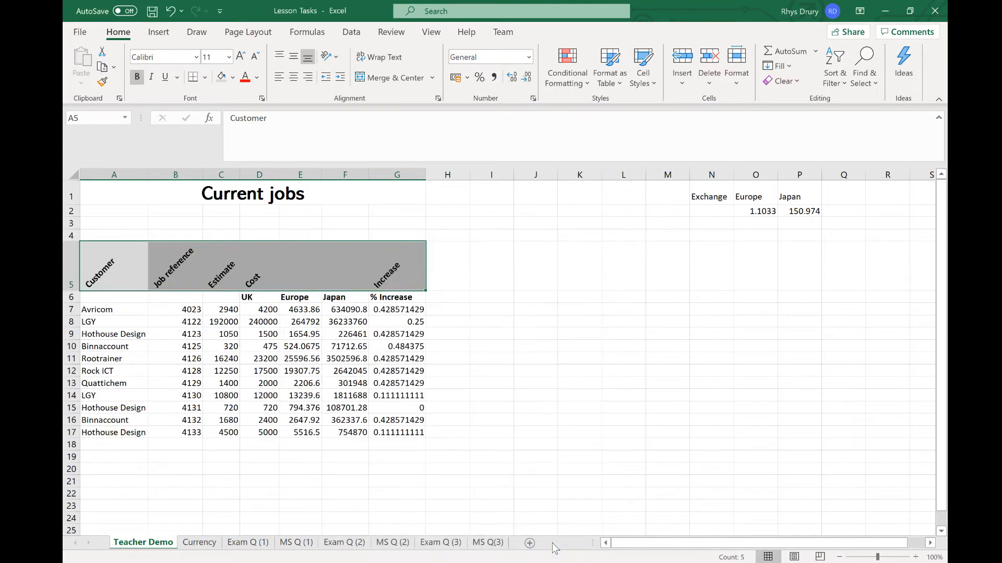
pyautogui.click(510, 397)
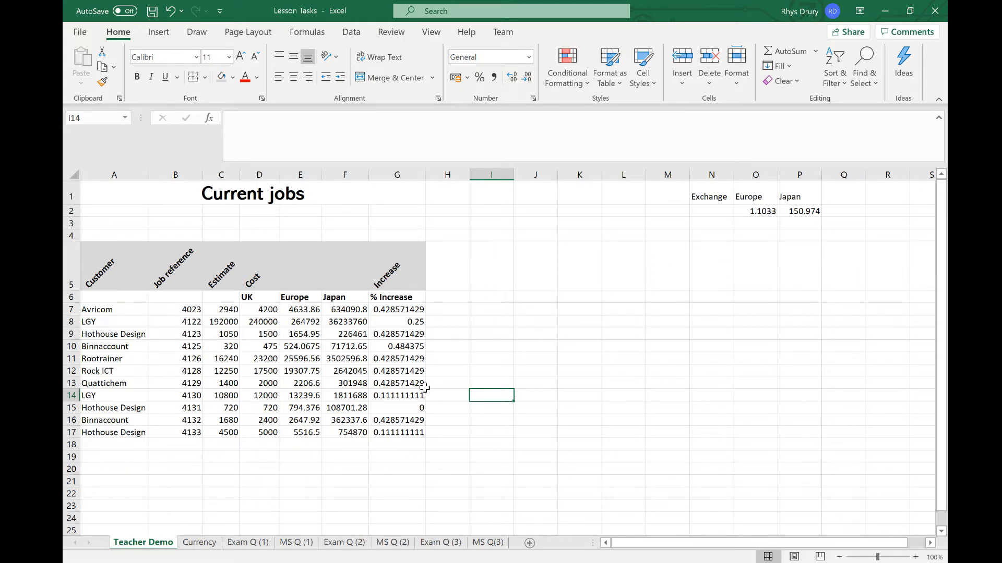
# Apply borders on all sides of every cell in the table range A5:G17
pyautogui.moveTo(121, 272); pyautogui.dragTo(405, 273)
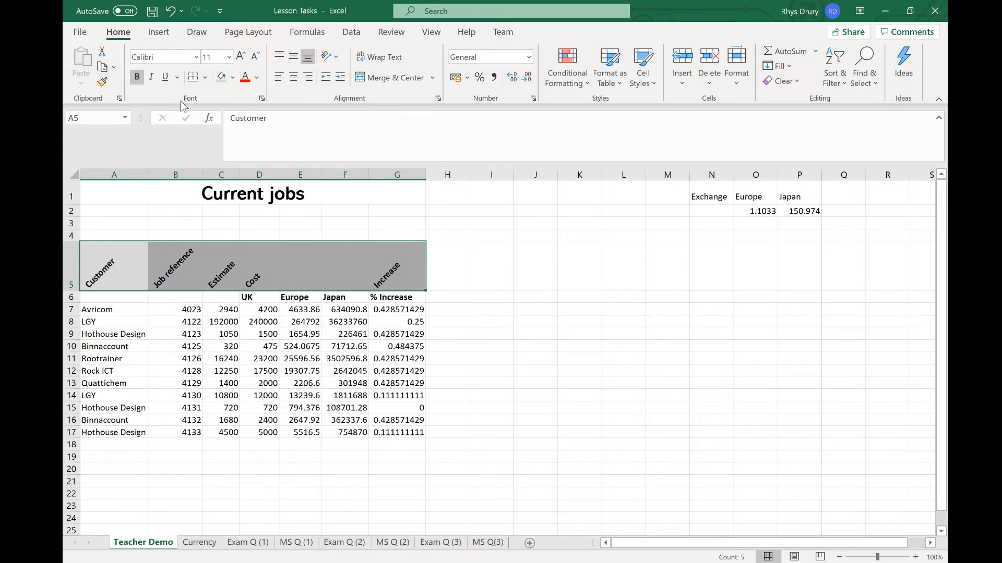
pyautogui.click(205, 77)
pyautogui.click(142, 282)
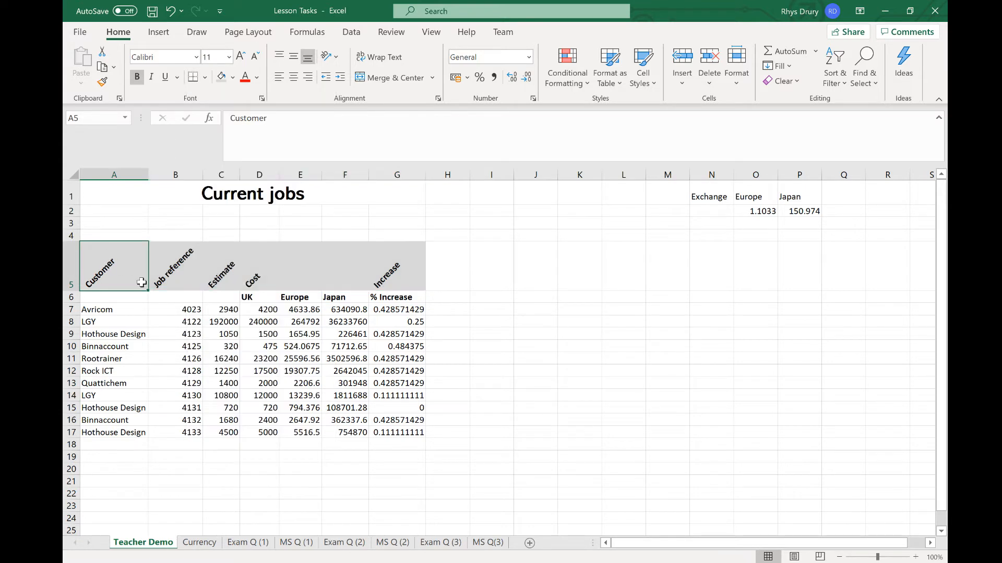
pyautogui.moveTo(141, 282); pyautogui.dragTo(418, 433)
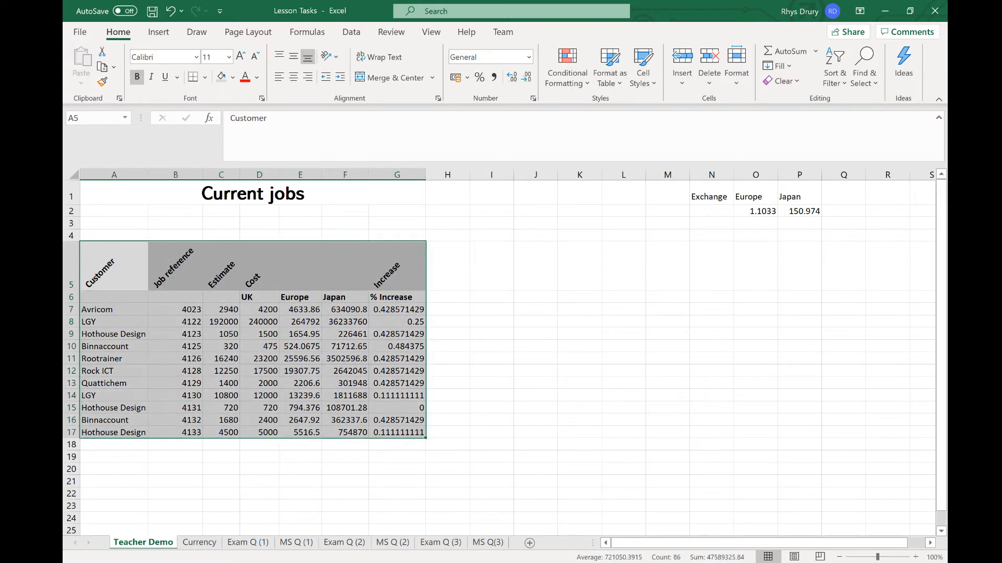
pyautogui.click(206, 78)
pyautogui.click(229, 210)
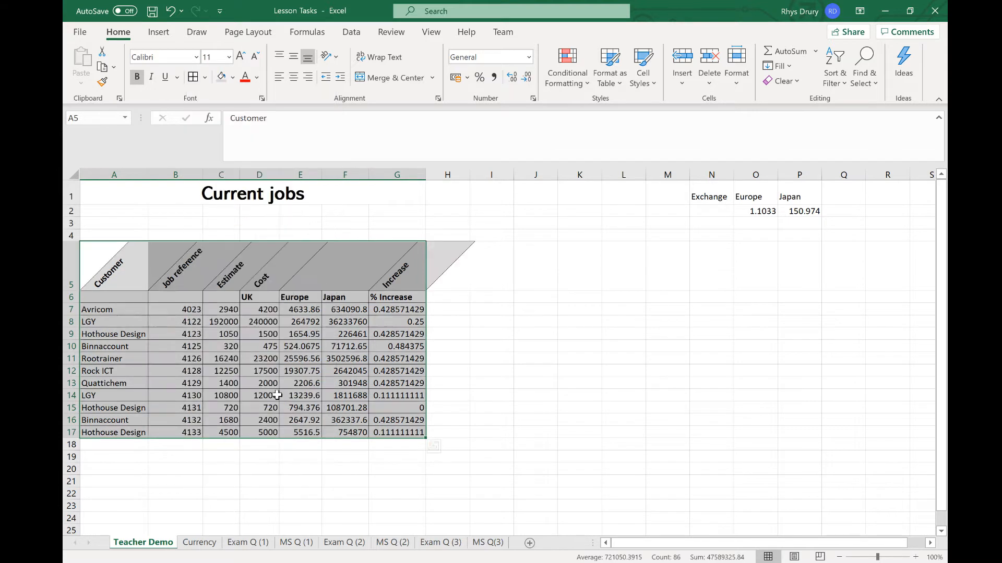
pyautogui.click(543, 407)
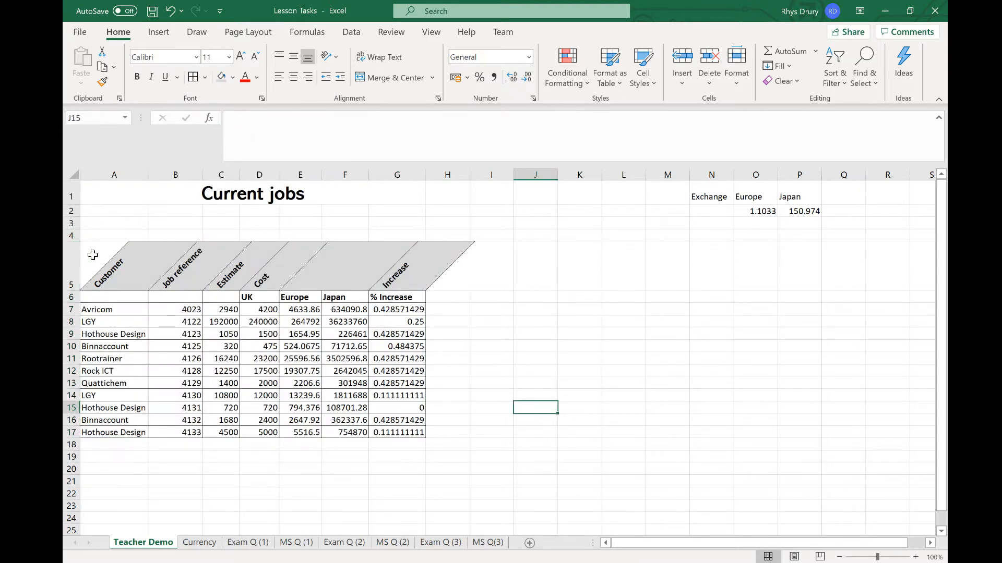
# Put a thick outside border around the whole table A5:G17
pyautogui.moveTo(93, 254); pyautogui.dragTo(417, 271)
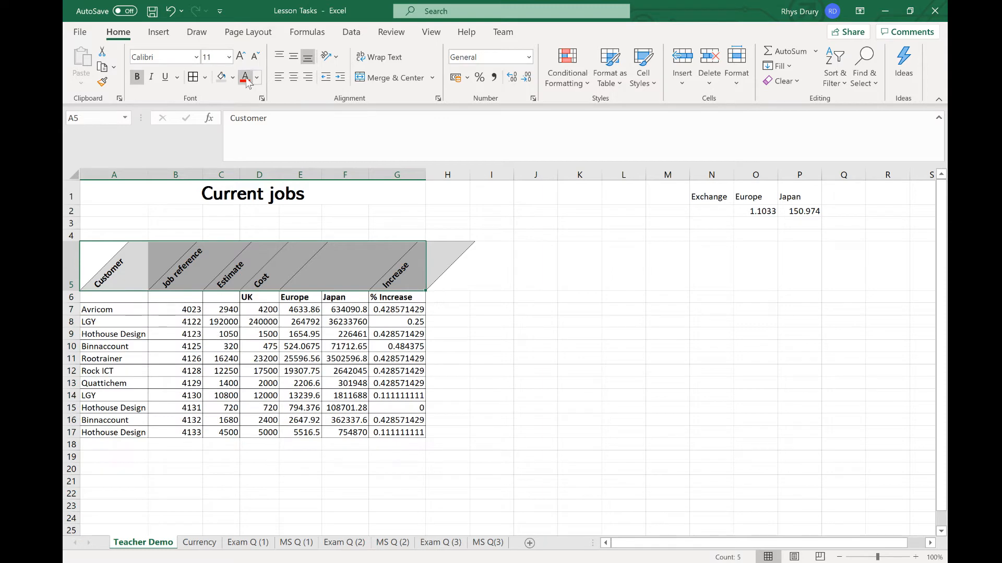
pyautogui.click(205, 77)
pyautogui.click(233, 247)
pyautogui.moveTo(104, 251); pyautogui.dragTo(410, 441)
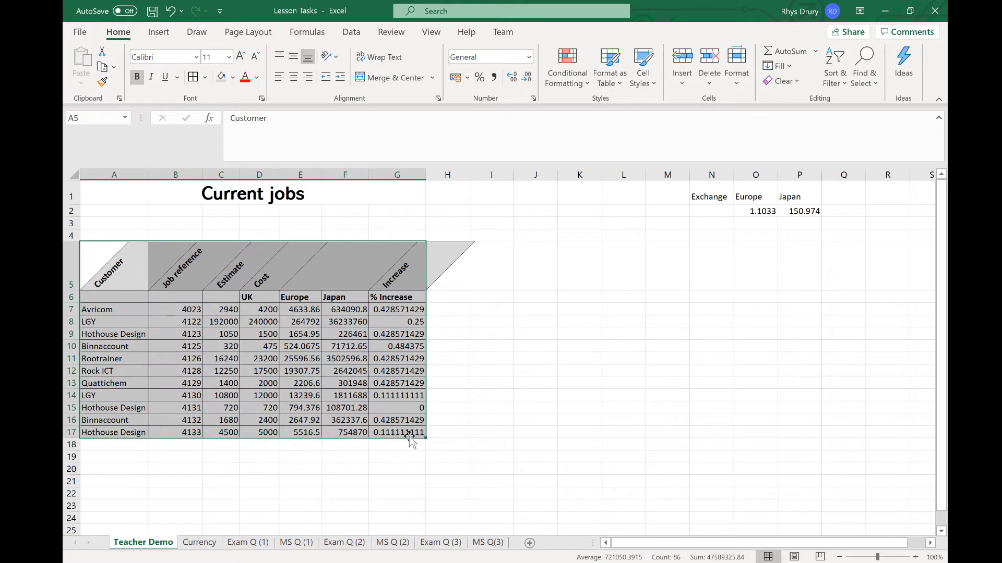
pyautogui.click(205, 77)
pyautogui.click(217, 246)
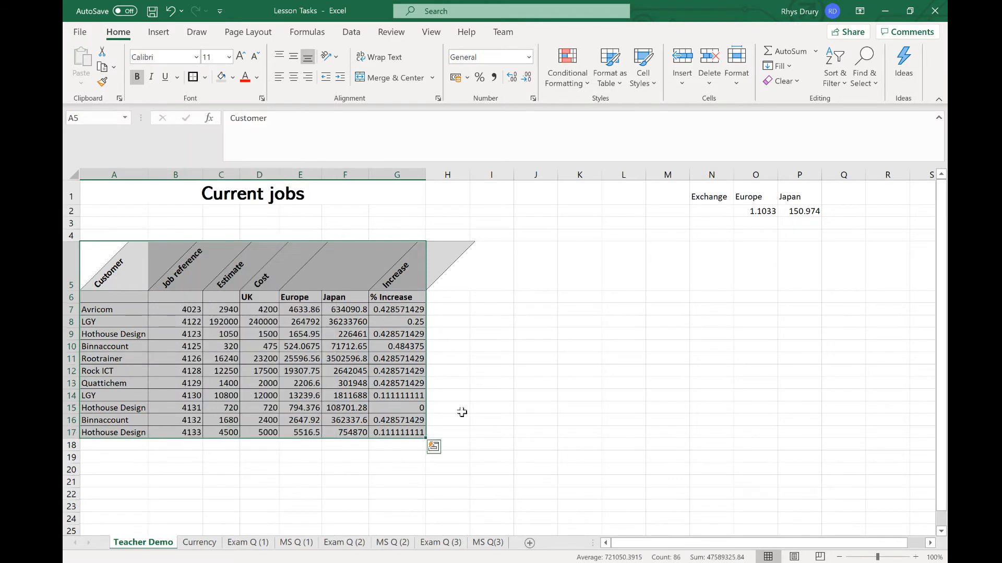
pyautogui.click(483, 419)
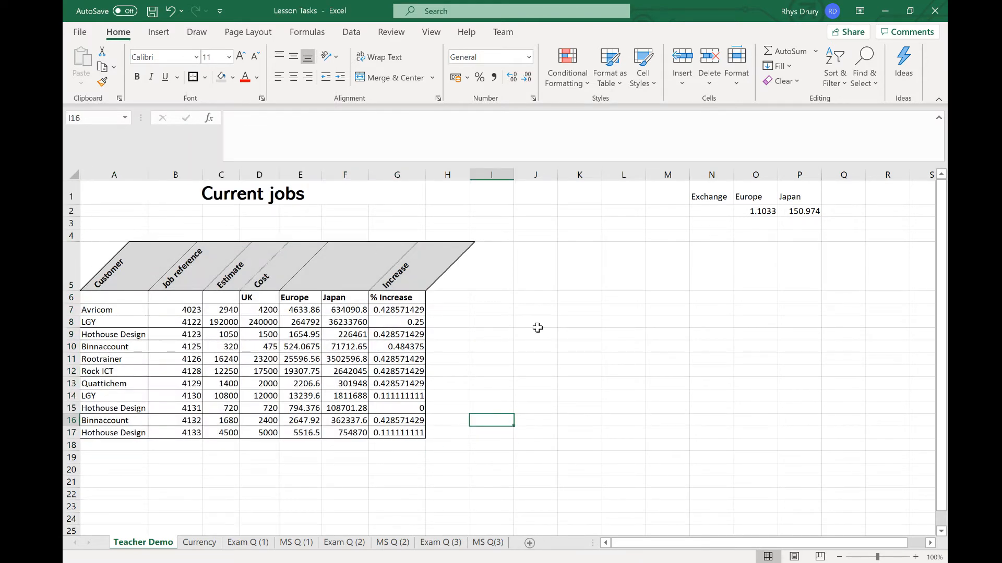
pyautogui.click(205, 77)
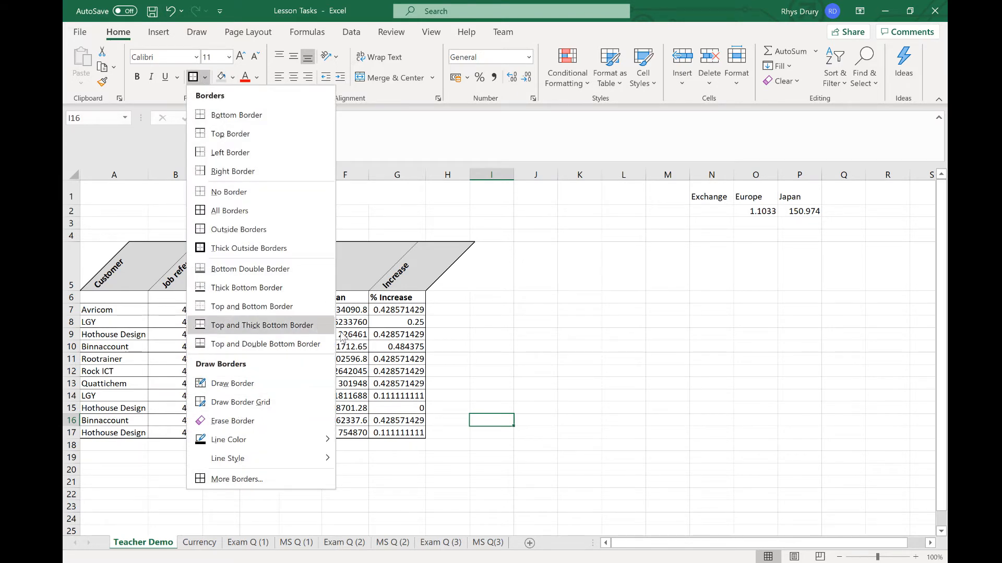
pyautogui.click(671, 412)
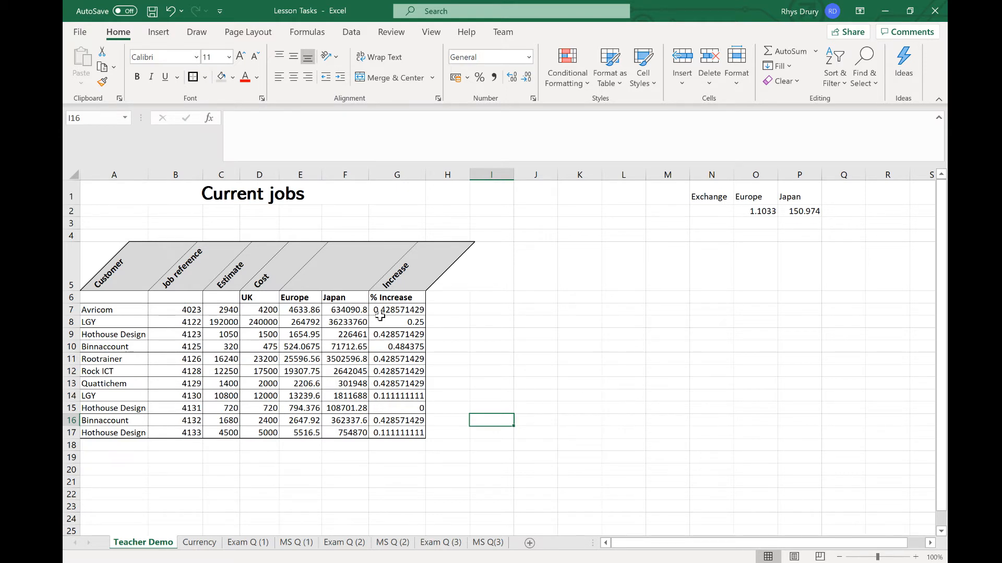
# Delete column F with the Japan costs and undo the deletion
pyautogui.click(353, 167)
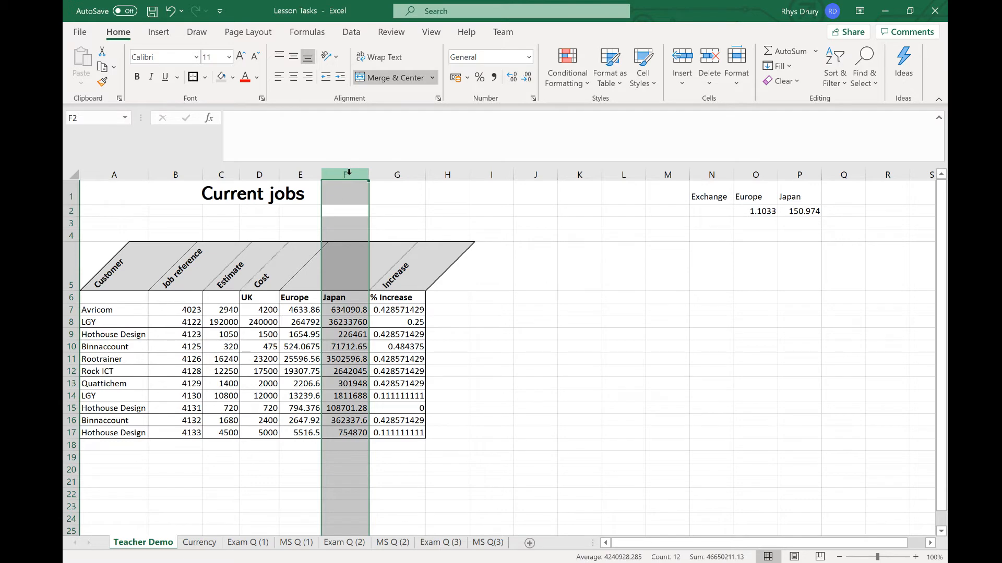
pyautogui.rightClick(349, 177)
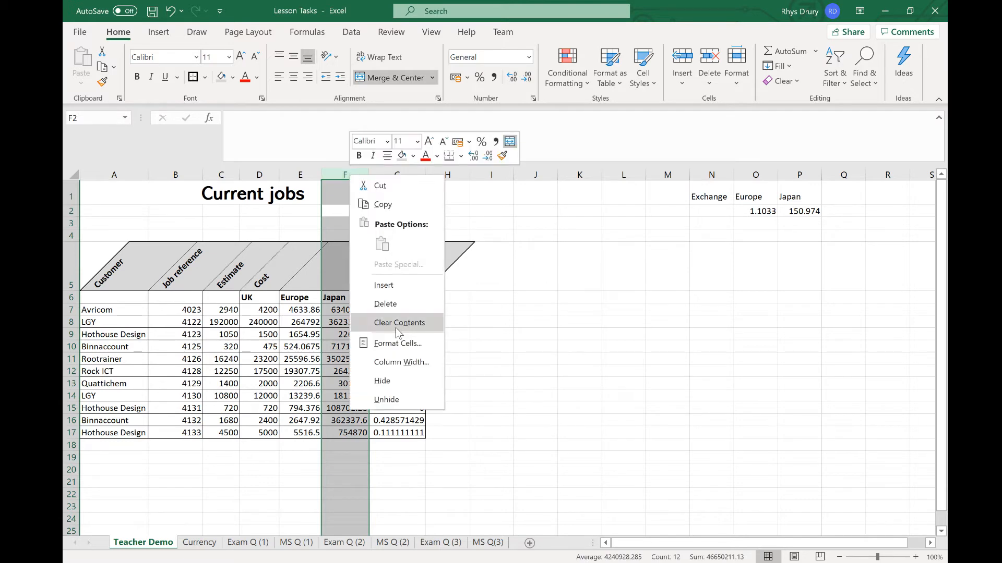
pyautogui.click(385, 304)
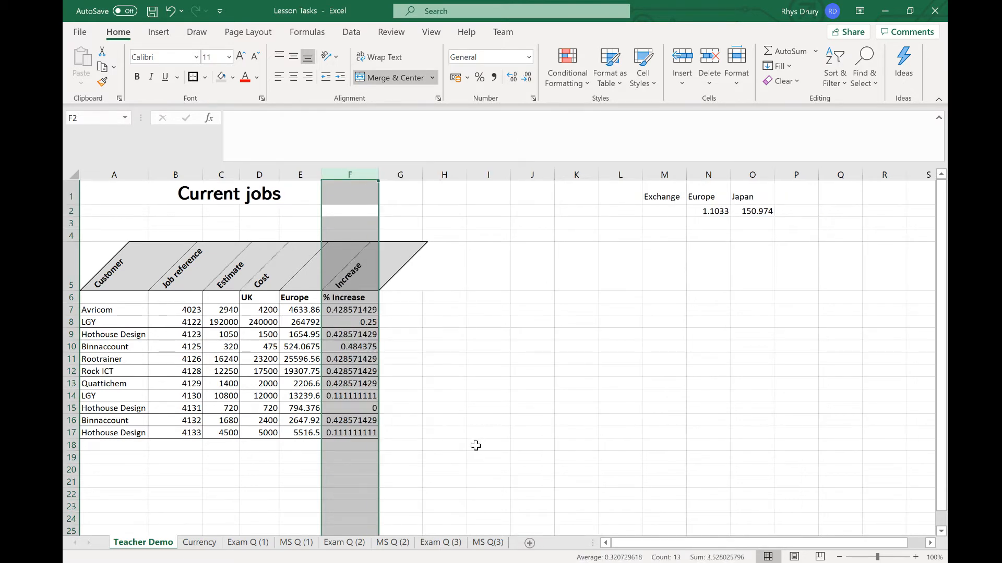
pyautogui.hotkey('ctrl', 'z')
# Delete row 8 with the first LGY job and undo the deletion
pyautogui.click(70, 322)
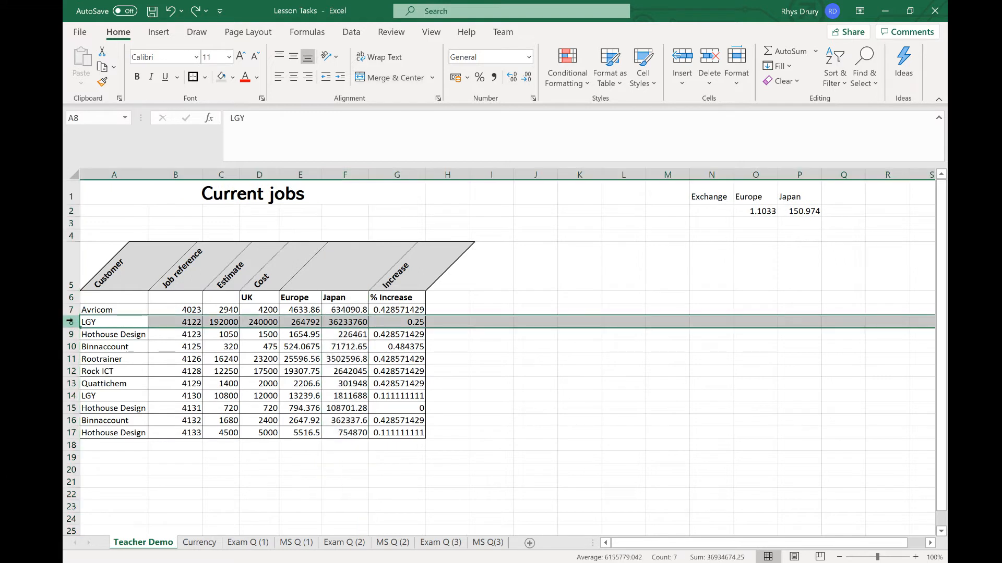
pyautogui.rightClick(70, 322)
pyautogui.click(111, 446)
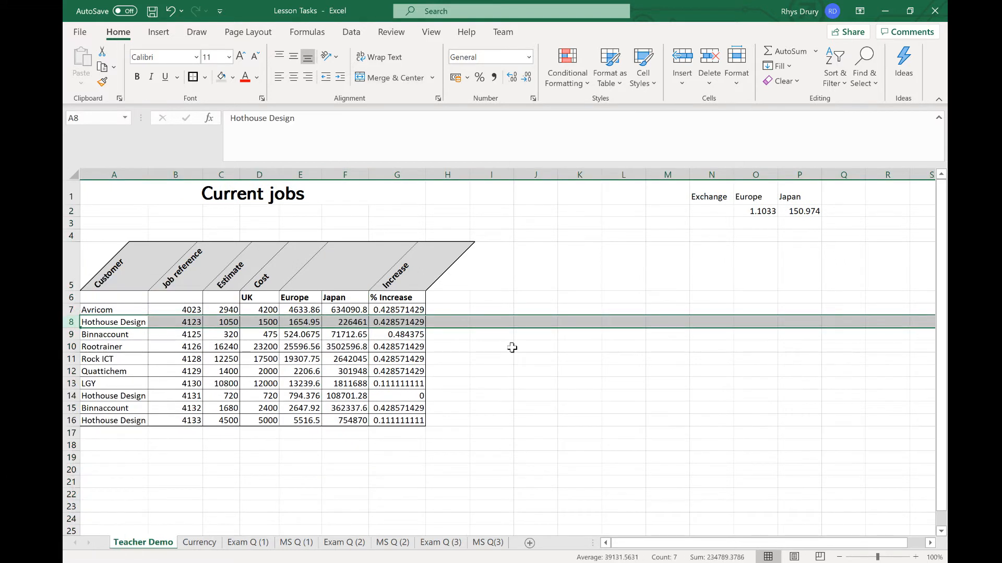
pyautogui.hotkey('ctrl', 'z')
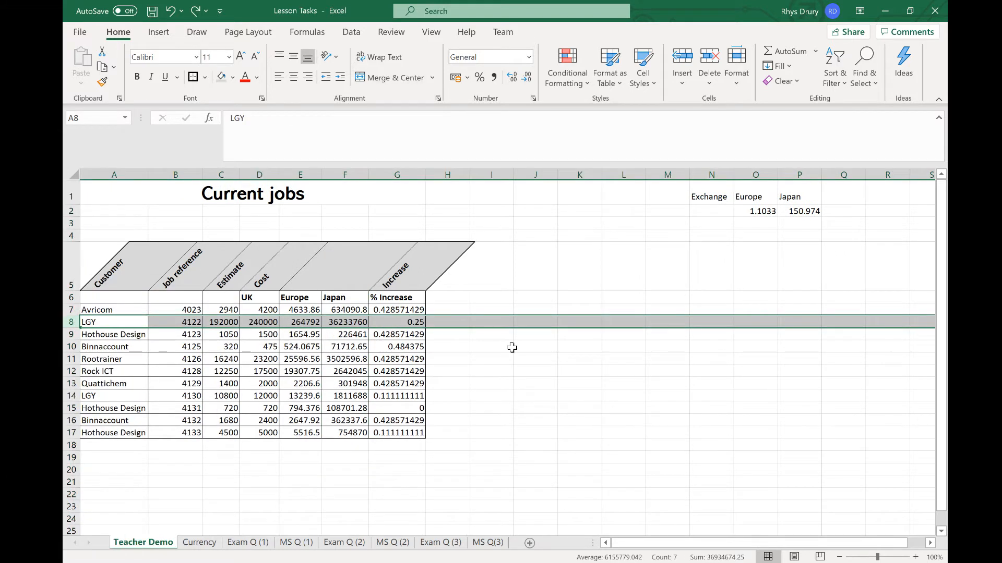
pyautogui.moveTo(668, 264); pyautogui.dragTo(862, 444)
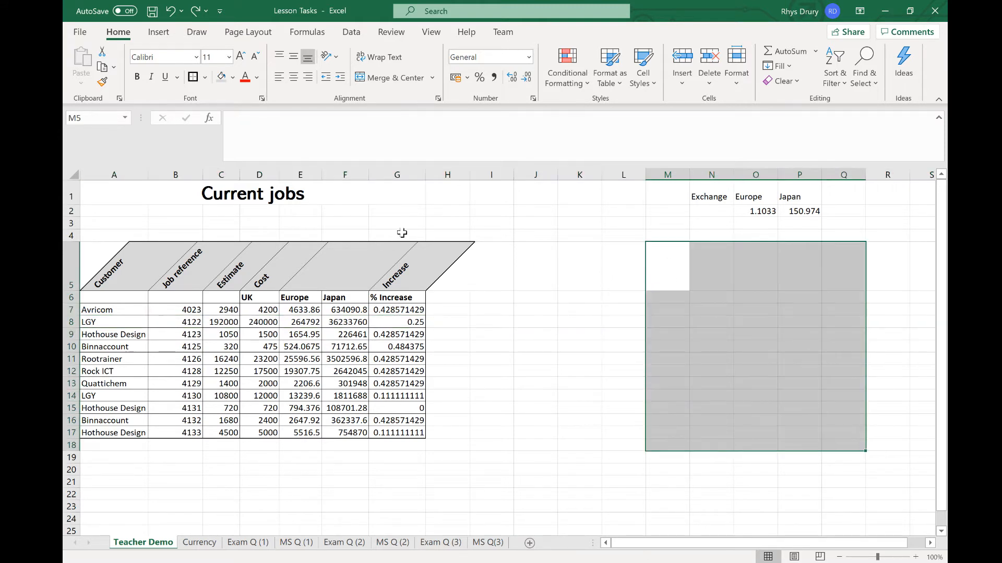
pyautogui.moveTo(120, 328); pyautogui.dragTo(330, 322)
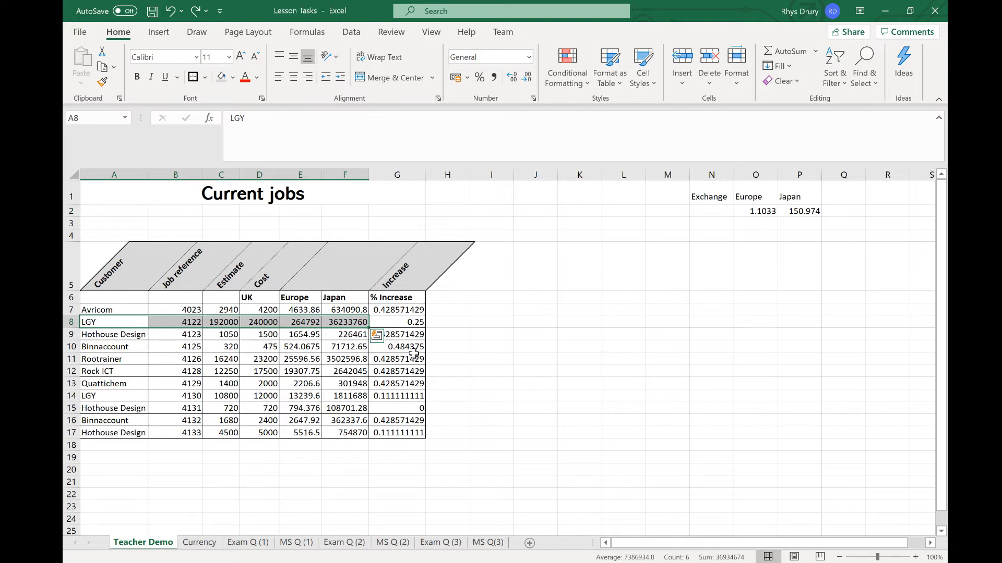
pyautogui.click(408, 416)
# Format the % Increase values in G7:G17 as Percentage
pyautogui.moveTo(402, 310); pyautogui.dragTo(402, 433)
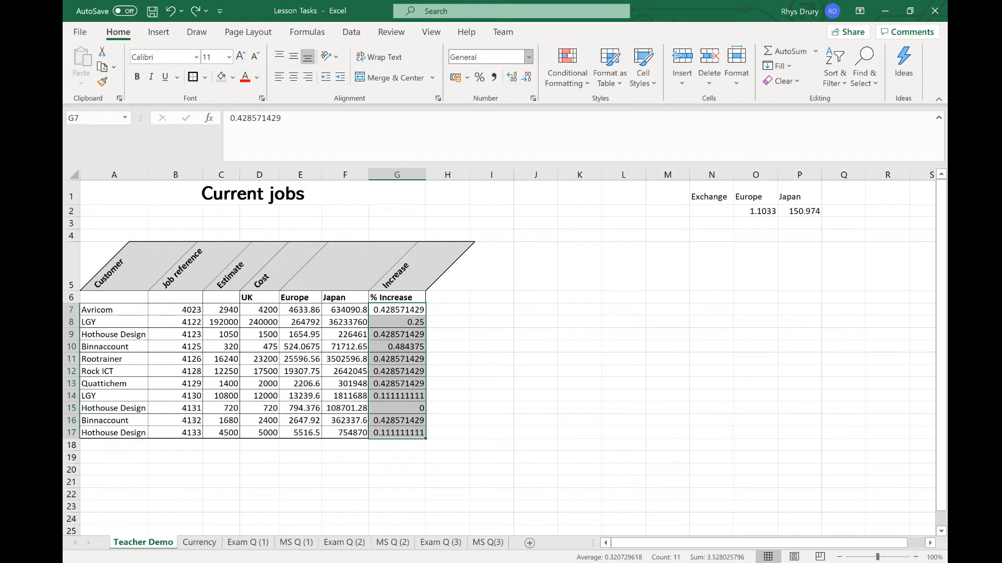
pyautogui.click(528, 57)
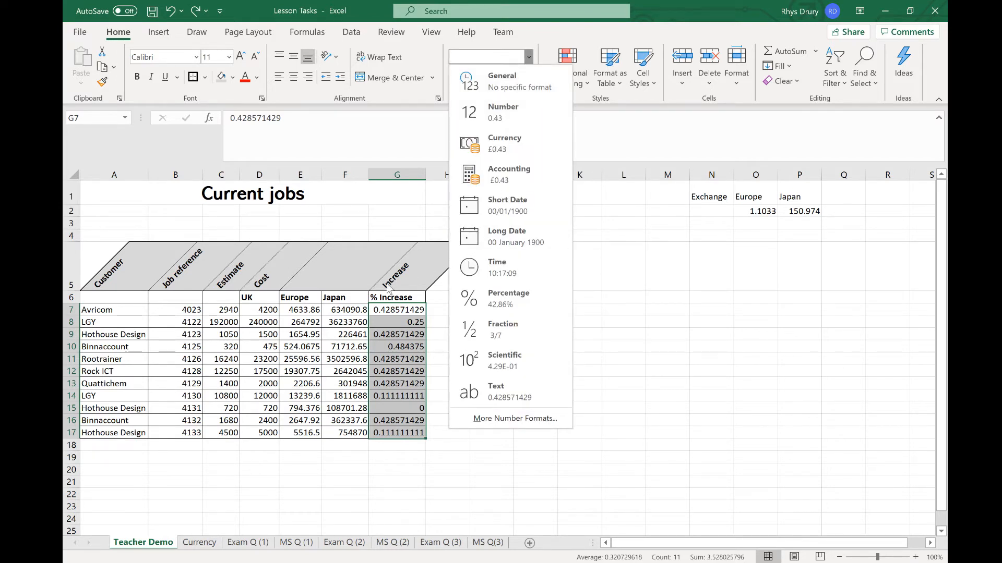
pyautogui.click(501, 308)
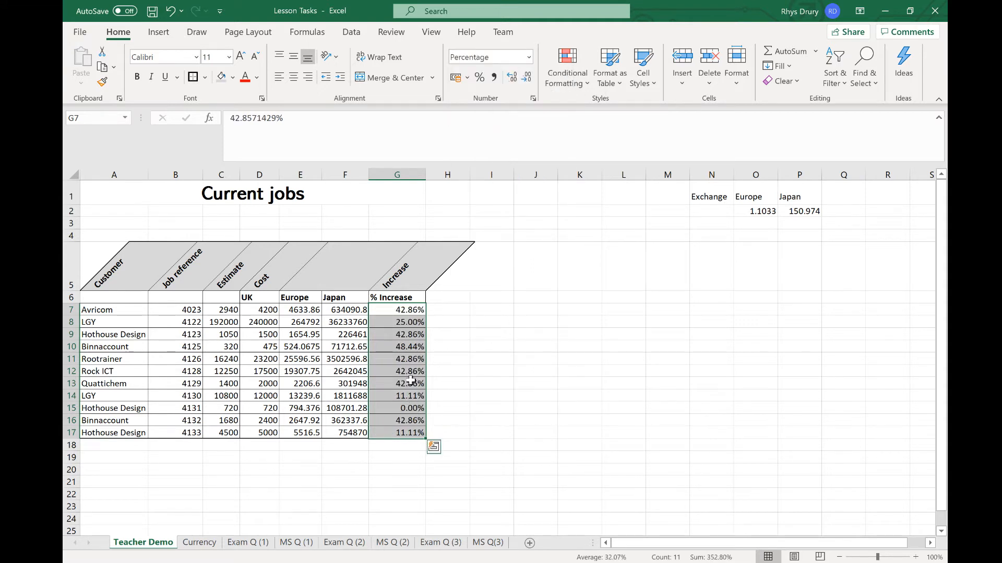
pyautogui.click(413, 410)
# Format the UK, Europe and Japan costs in D7:F17 as Currency
pyautogui.click(338, 308)
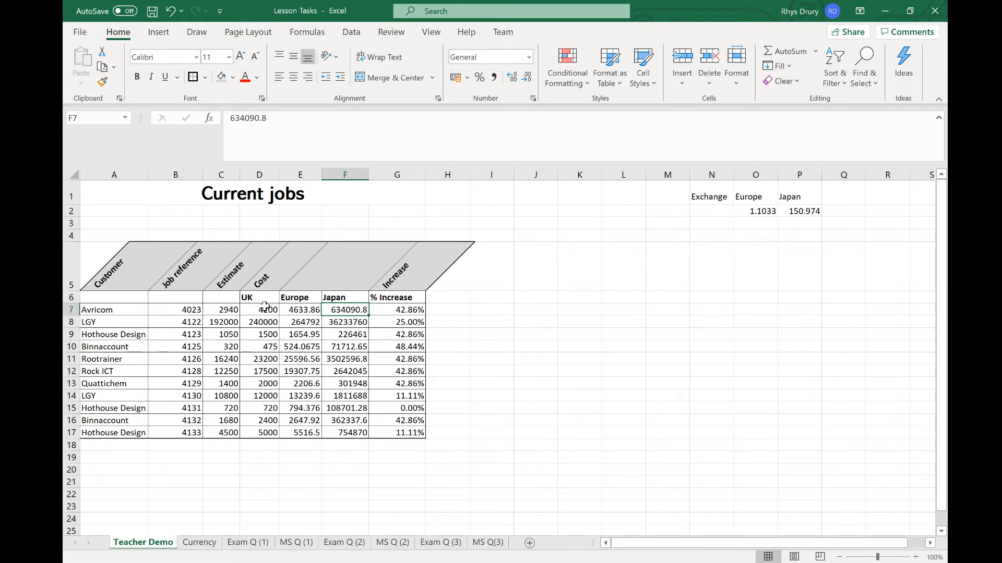
pyautogui.moveTo(264, 311); pyautogui.dragTo(371, 444)
pyautogui.click(529, 57)
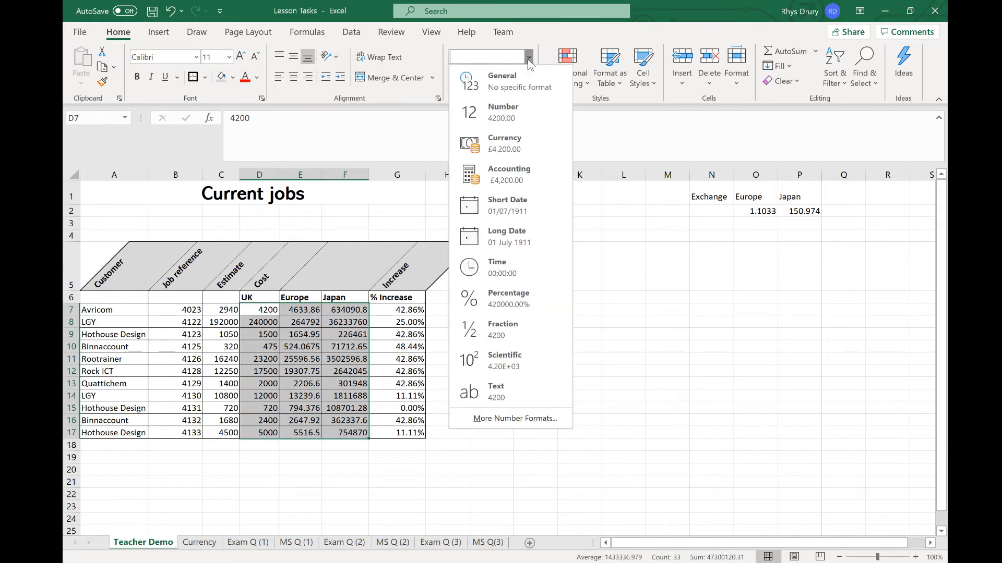
pyautogui.click(504, 141)
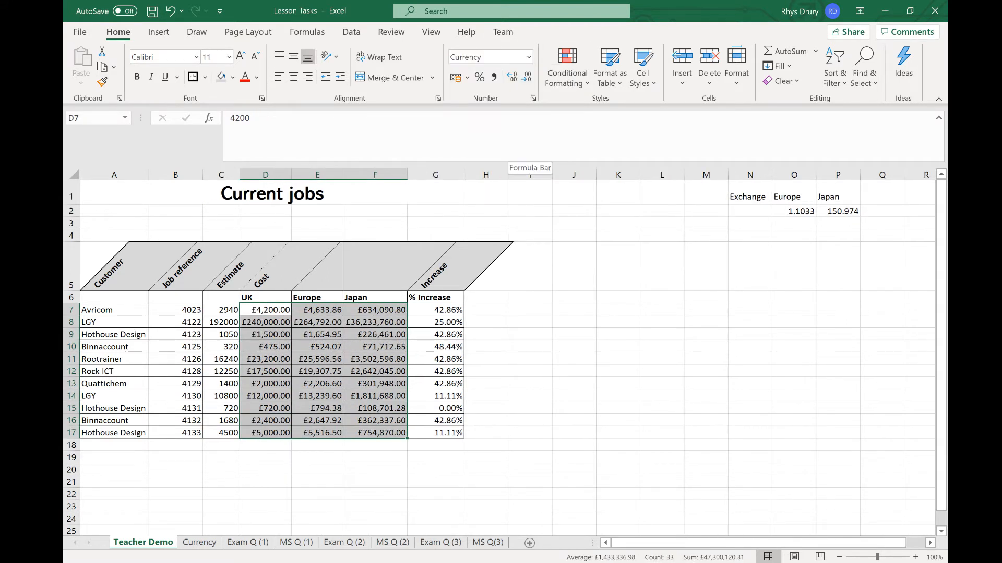
# Increase the decimal places of the costs in D7:F17 to eight
pyautogui.click(511, 79)
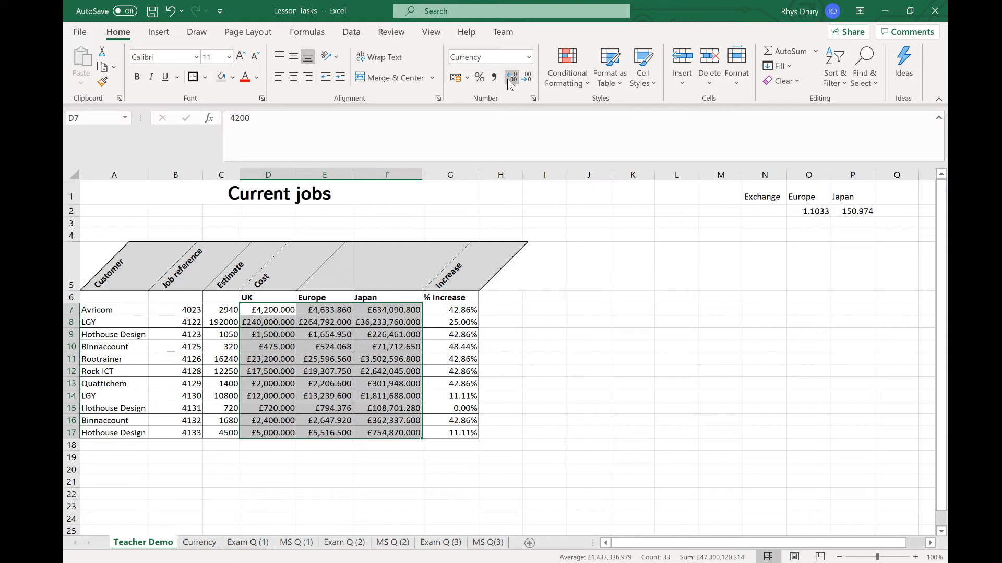
pyautogui.click(510, 81)
pyautogui.click(510, 81)
pyautogui.click(510, 81)
pyautogui.click(510, 80)
pyautogui.click(509, 80)
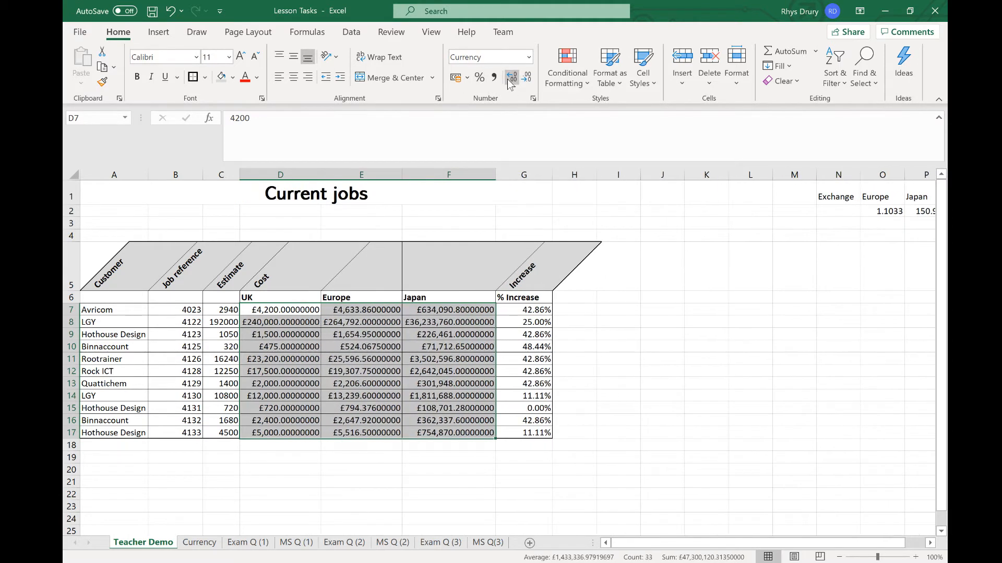
# Reduce the costs in D7:F17 to whole pounds with no decimal places
pyautogui.click(521, 80)
pyautogui.click(522, 80)
pyautogui.click(522, 80)
pyautogui.click(522, 80)
pyautogui.click(521, 80)
pyautogui.click(521, 80)
pyautogui.click(522, 80)
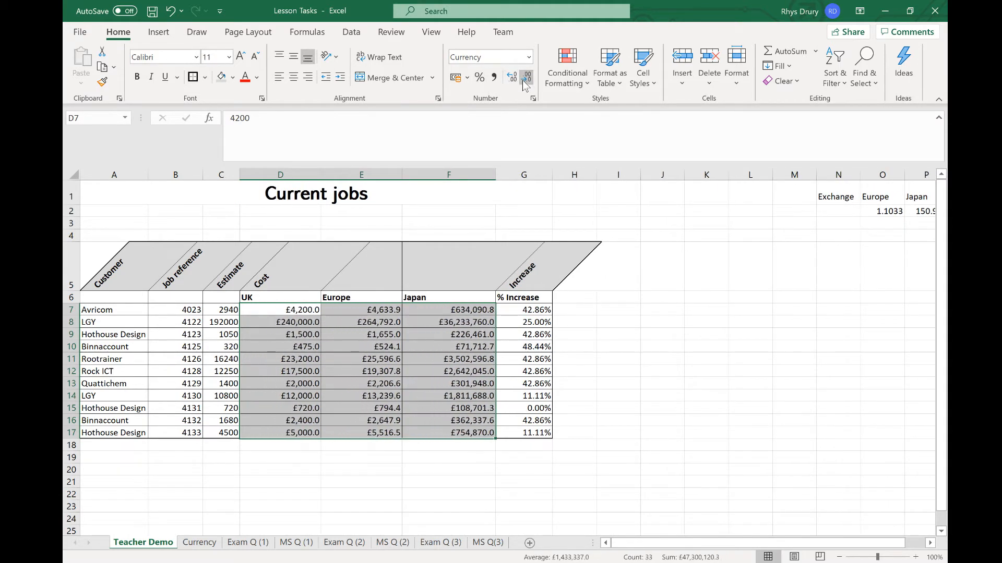
pyautogui.click(526, 79)
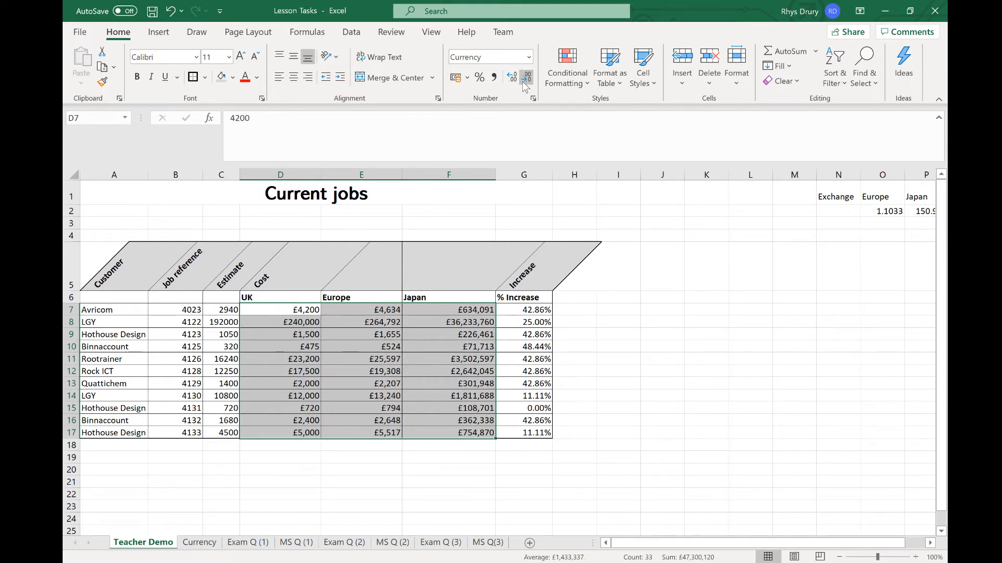
# Set the costs in D7:F17 to two decimal places
pyautogui.click(513, 78)
pyautogui.click(513, 79)
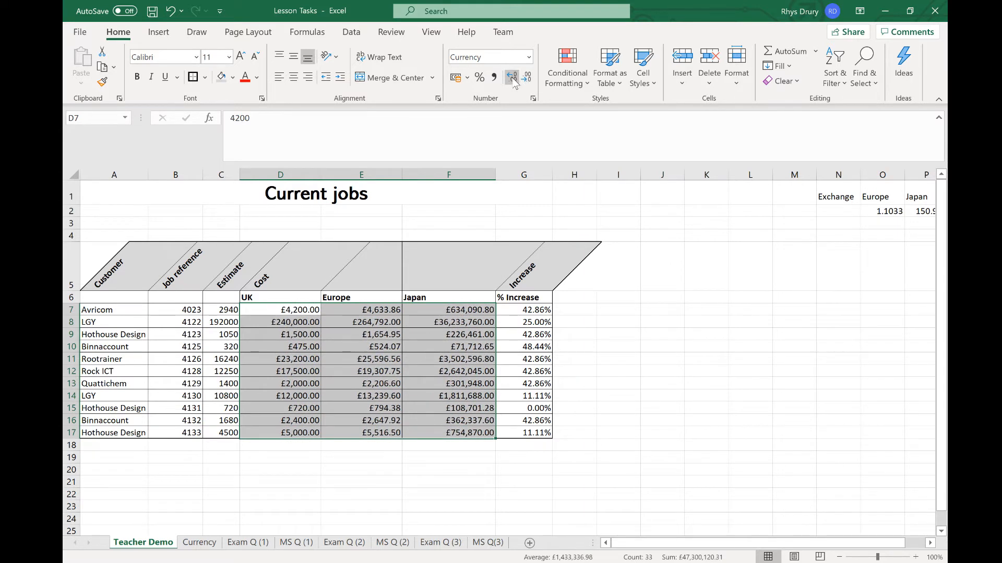
pyautogui.click(619, 423)
# Format the costs in D7:F17 as Currency with the $ English (Australia) symbol and one decimal place
pyautogui.moveTo(290, 313); pyautogui.dragTo(458, 434)
pyautogui.rightClick(458, 434)
pyautogui.click(511, 365)
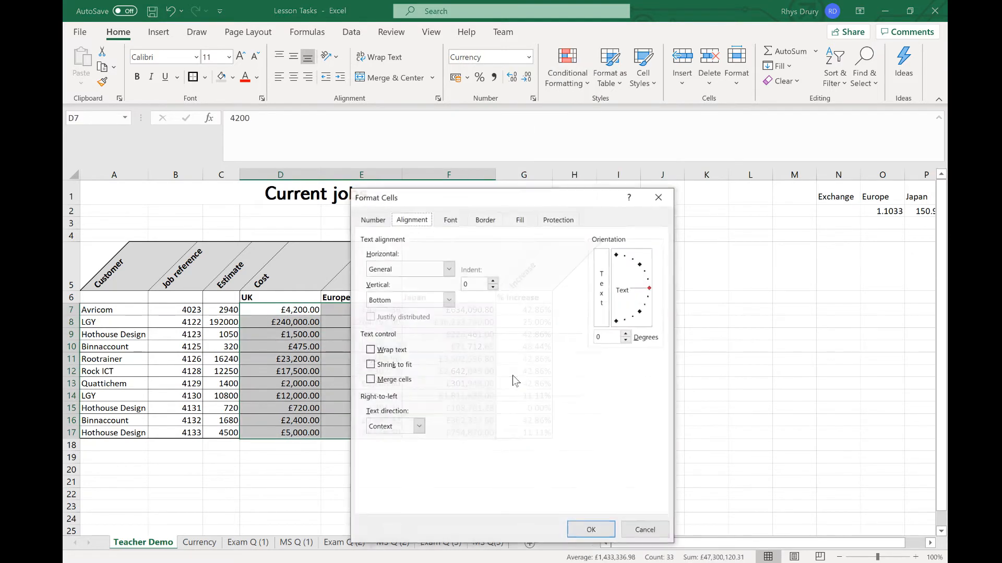
pyautogui.click(372, 219)
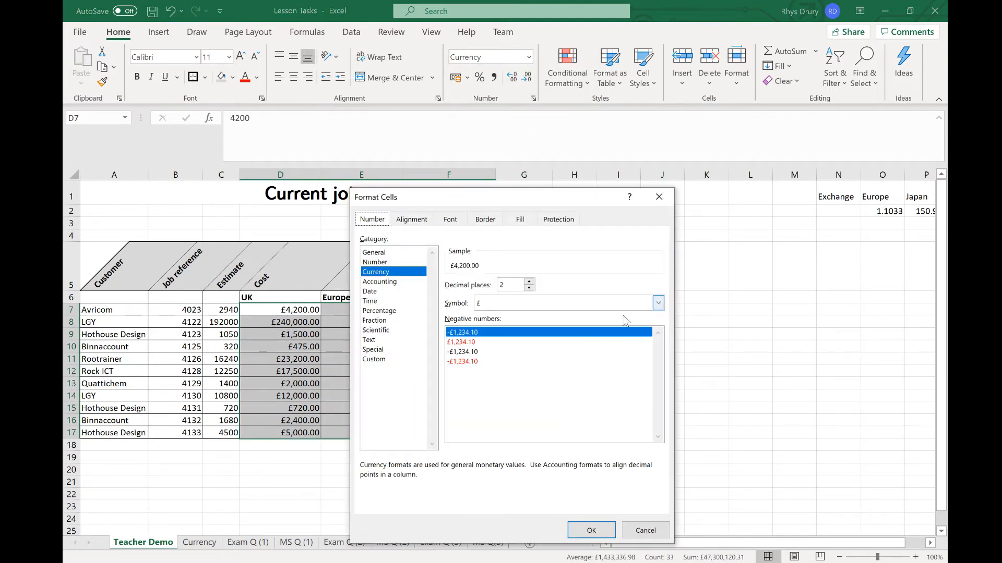
pyautogui.click(658, 303)
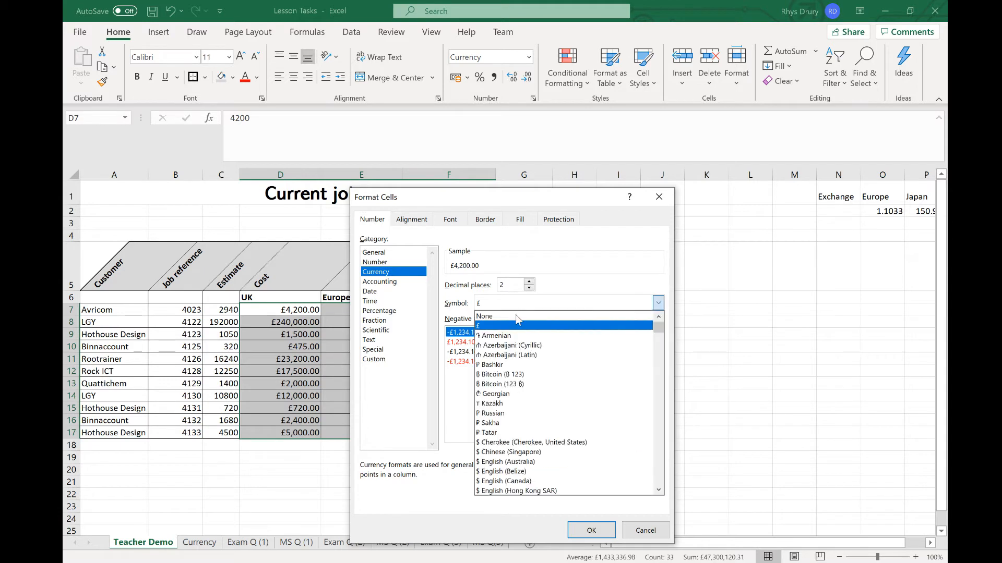
pyautogui.click(515, 462)
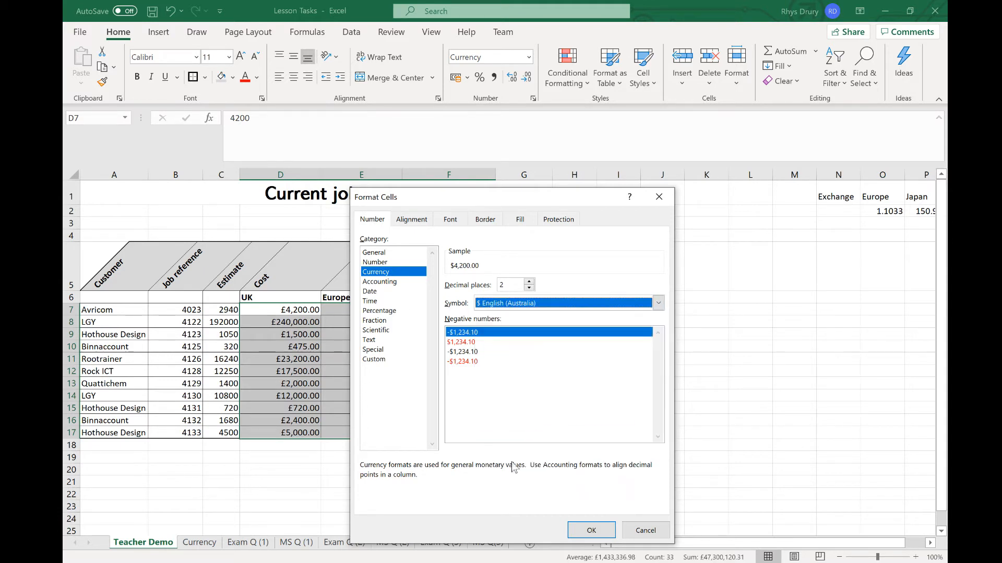
pyautogui.click(529, 287)
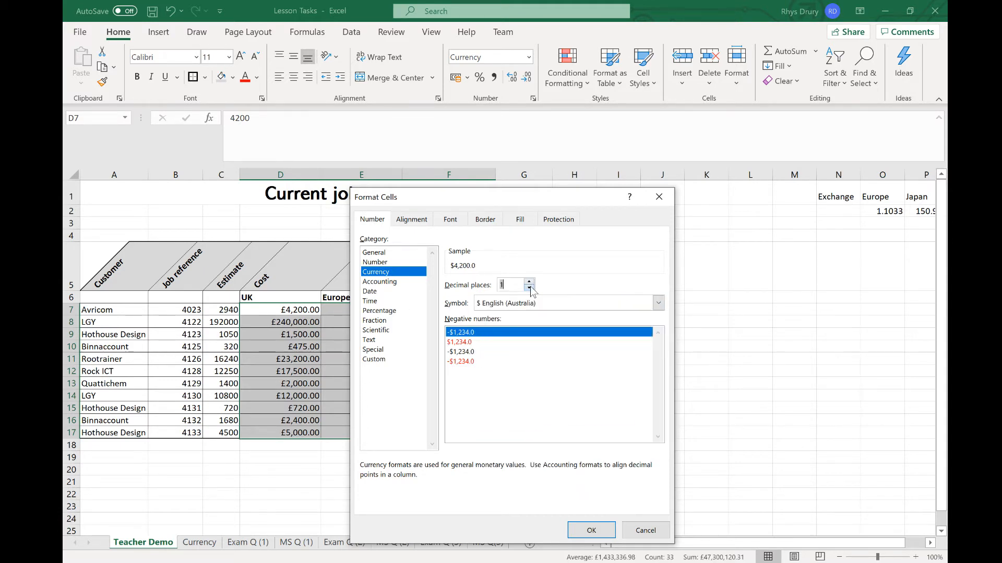
pyautogui.click(603, 532)
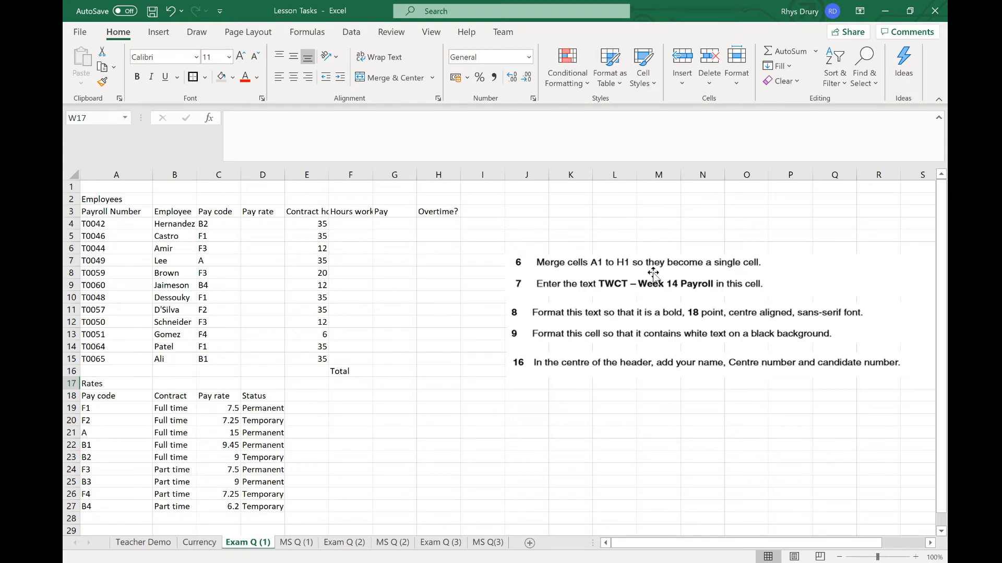
# On the Exam Q (1) sheet, merge and centre cells A1:H1 and enter the title "TWCT - Week 14 Payroll"
pyautogui.moveTo(126, 189); pyautogui.dragTo(451, 185)
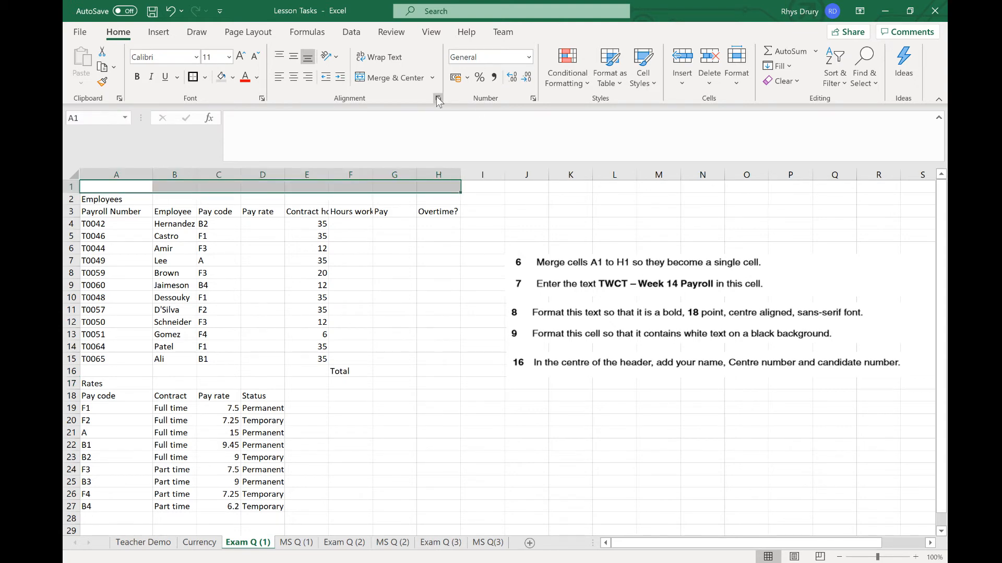
pyautogui.click(389, 77)
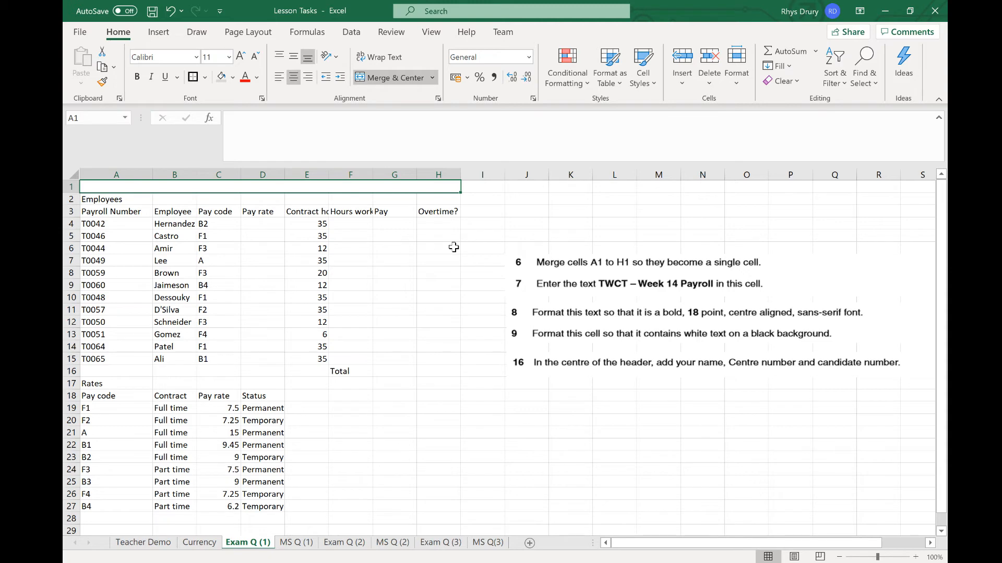
pyautogui.write('TW')
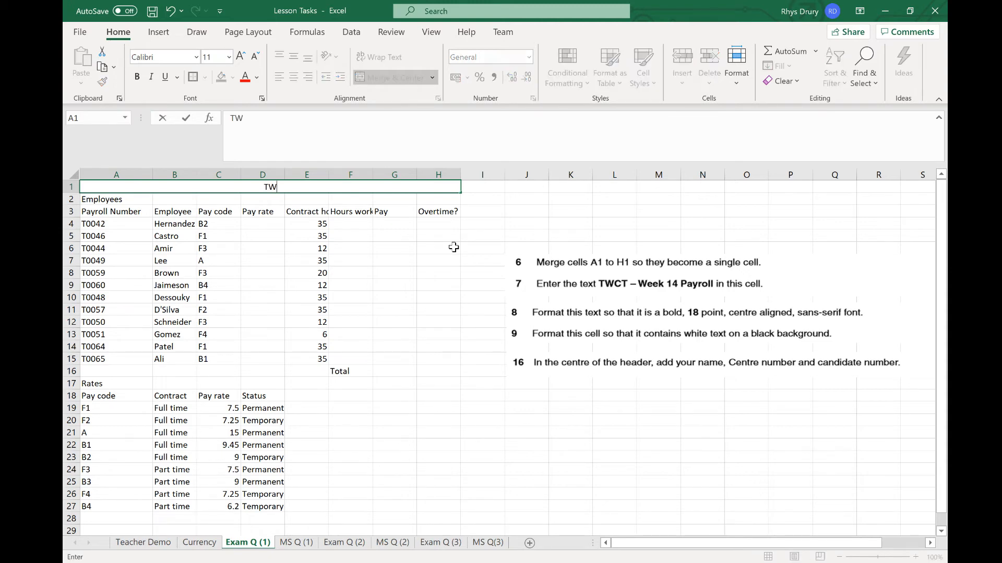
pyautogui.write('CT - Week 14 Payroll')
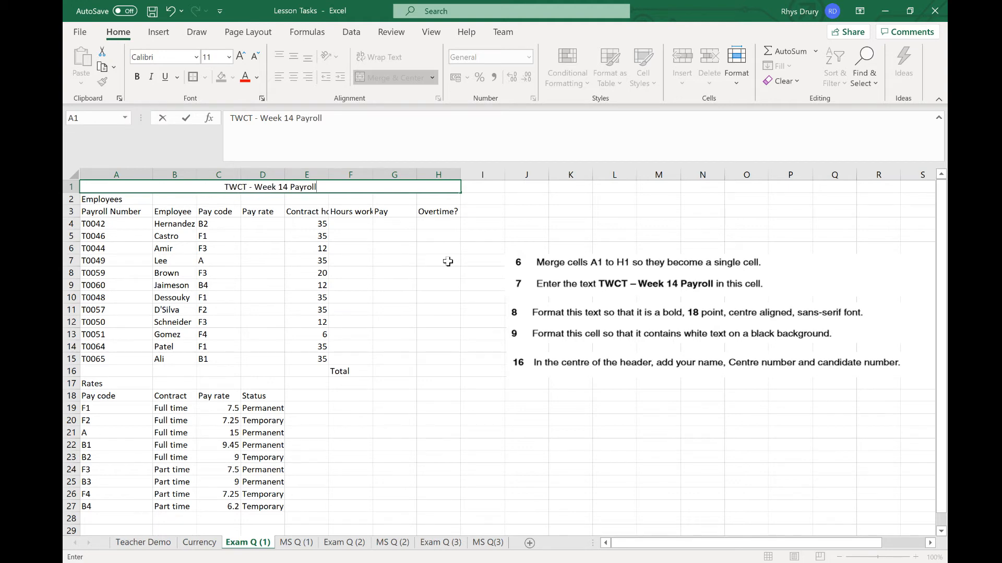
pyautogui.click(424, 275)
# Make the payroll title in A1 bold and set its font size to 18
pyautogui.click(321, 186)
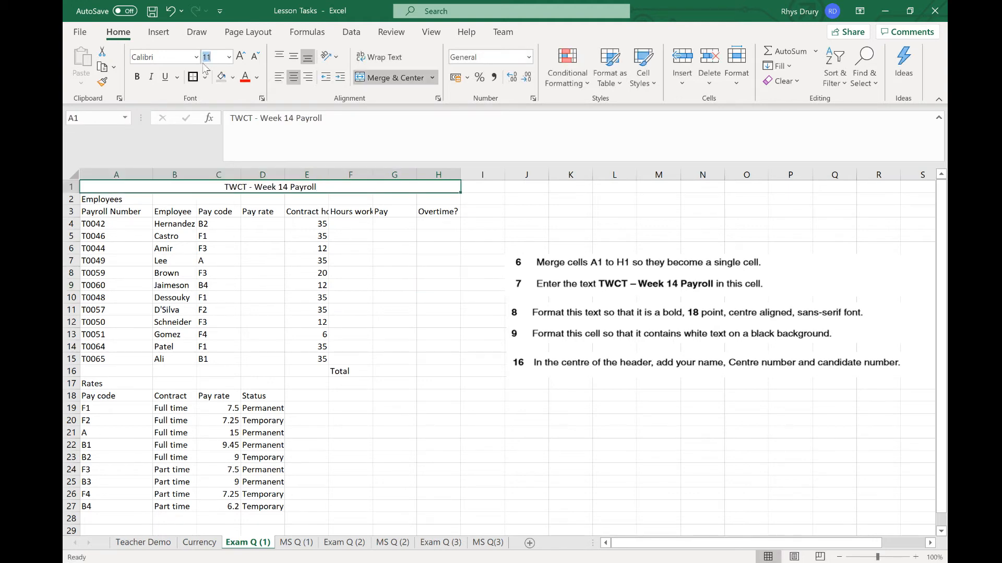
pyautogui.click(136, 77)
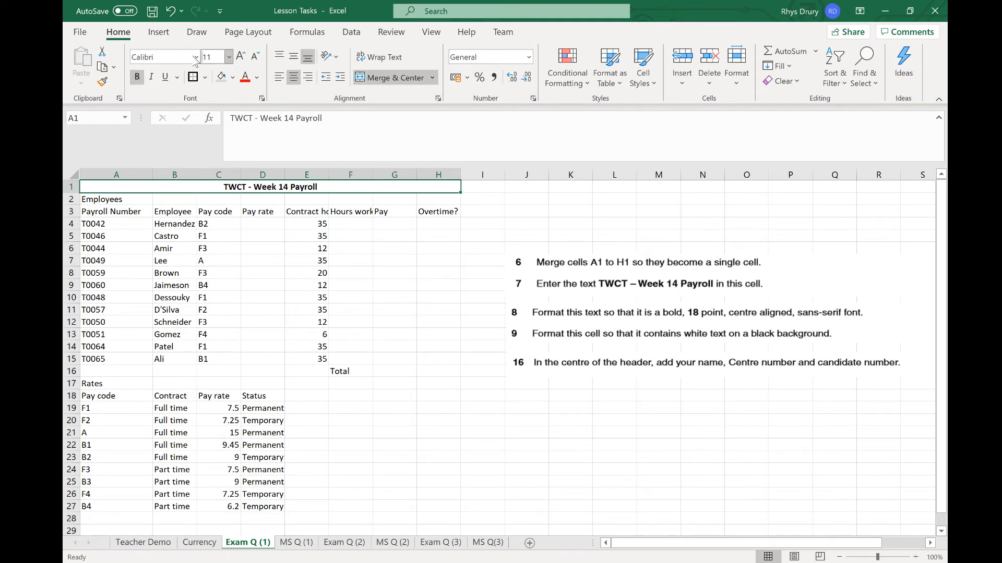
pyautogui.click(210, 57)
pyautogui.write('18')
pyautogui.press('Return')
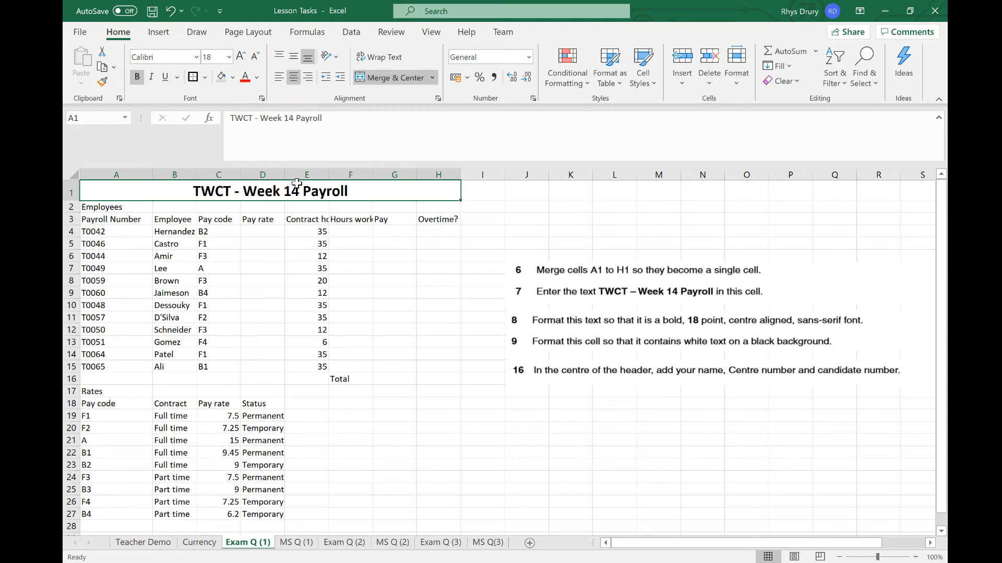
# Try the Aldhabi font on the payroll title and return the title to Calibri
pyautogui.click(197, 58)
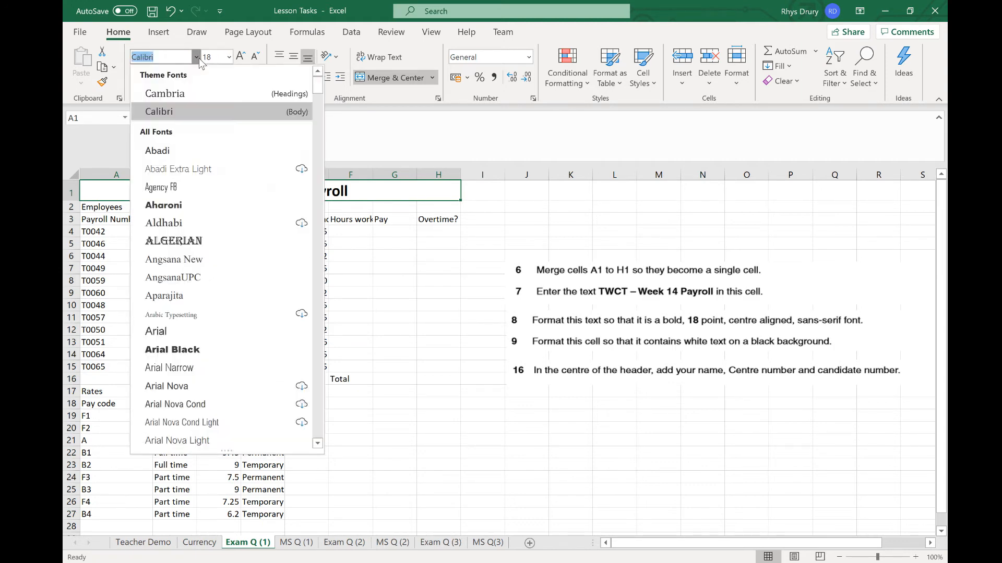
pyautogui.click(182, 225)
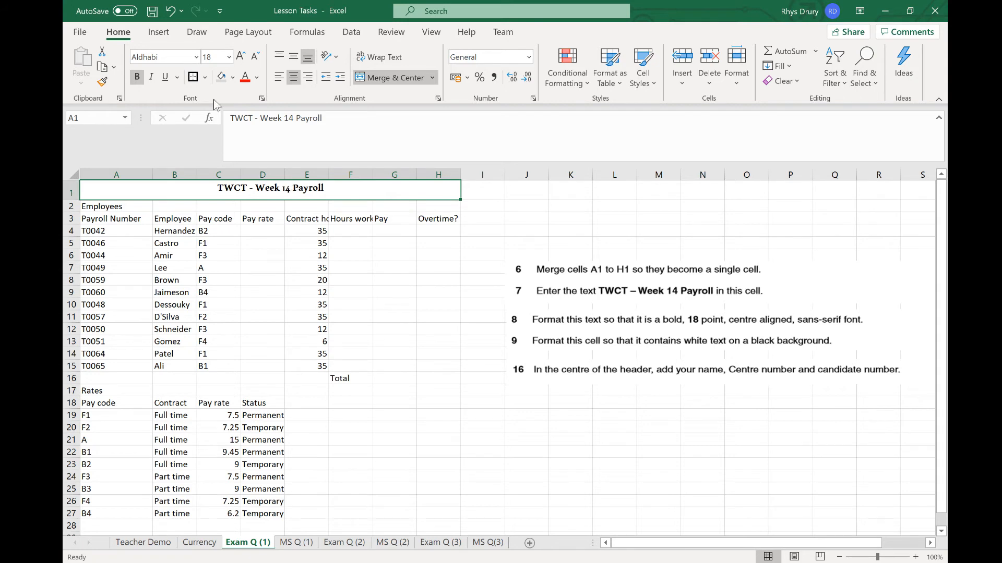
pyautogui.click(195, 61)
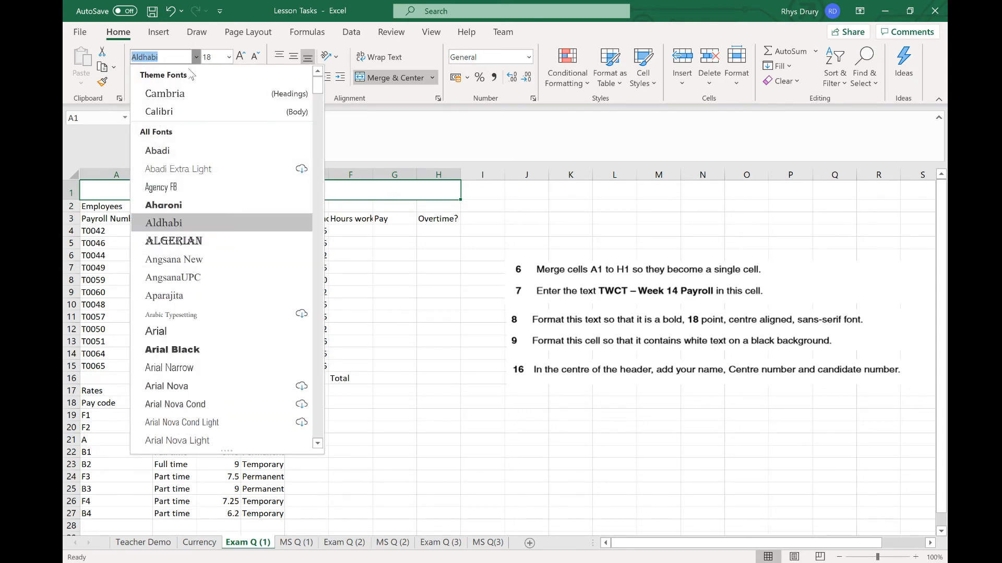
pyautogui.click(180, 110)
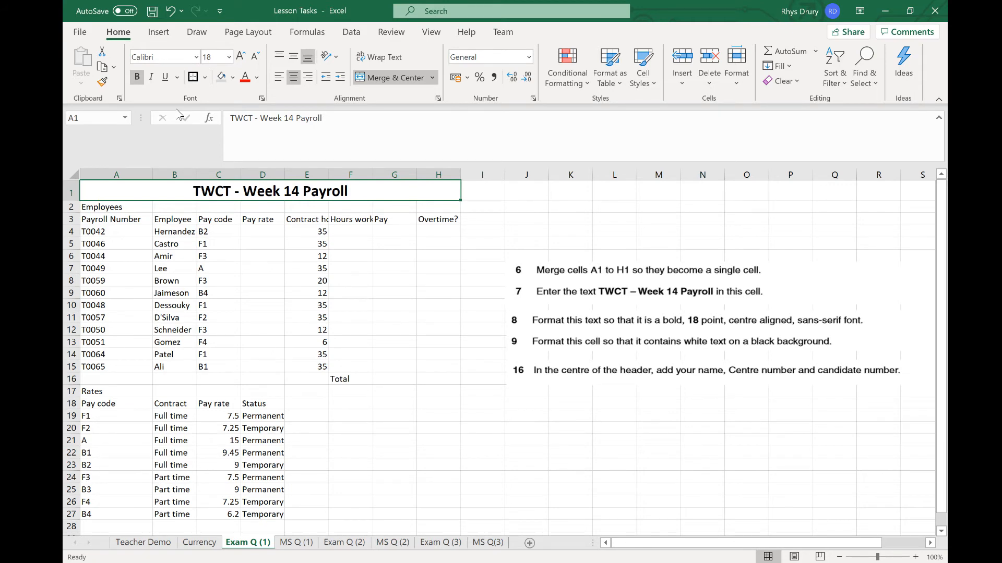
# Give the payroll title cell white text on a black fill
pyautogui.click(256, 78)
pyautogui.click(245, 131)
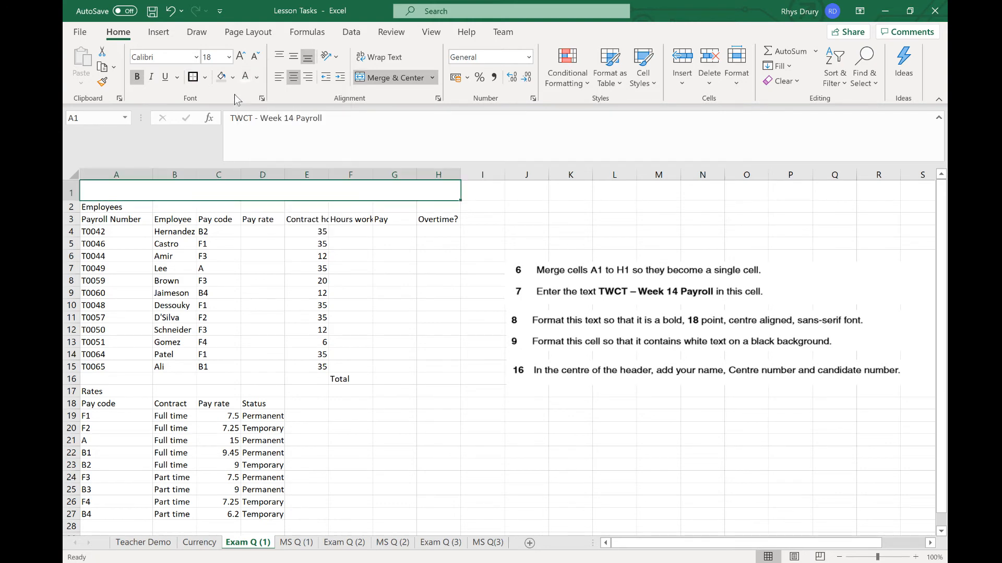
pyautogui.click(233, 78)
pyautogui.click(231, 111)
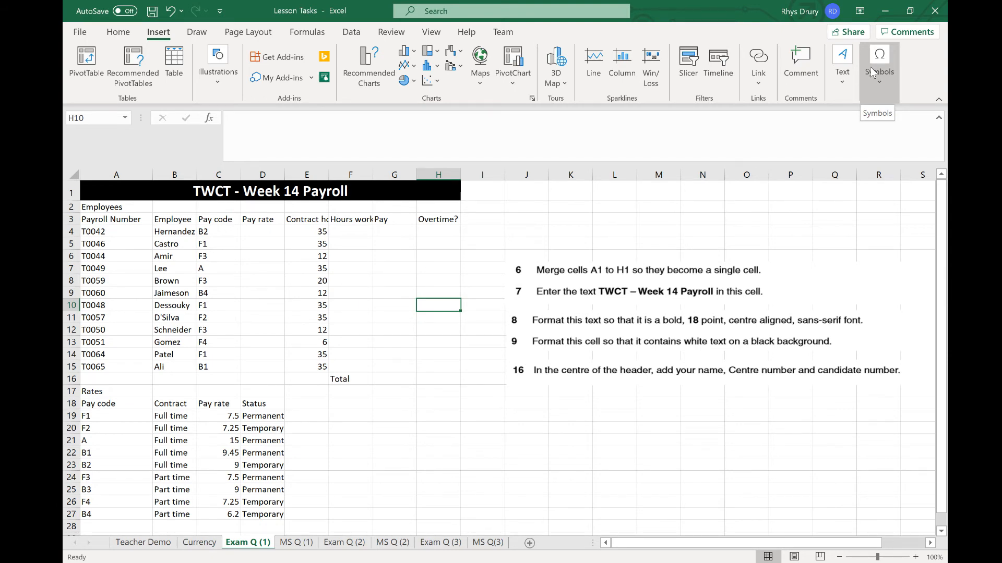
# Open the Exam Q (1) sheet's header for editing, with its left section active
pyautogui.click(842, 78)
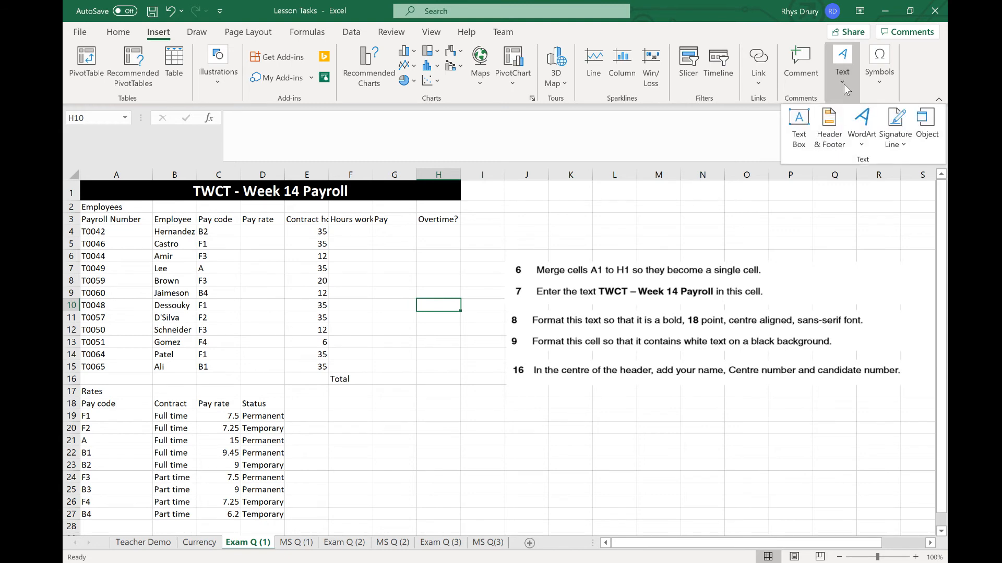
pyautogui.click(831, 121)
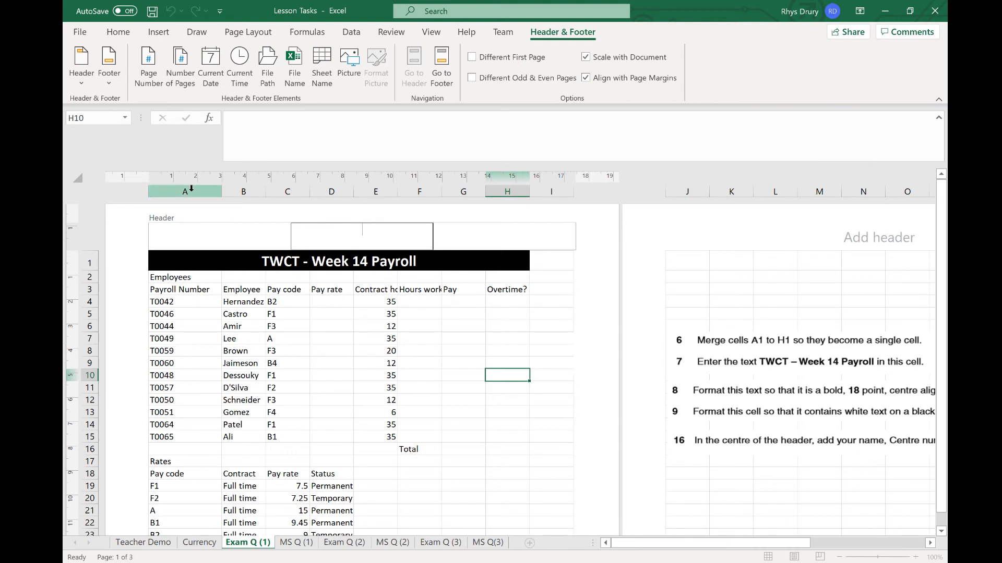
pyautogui.click(245, 236)
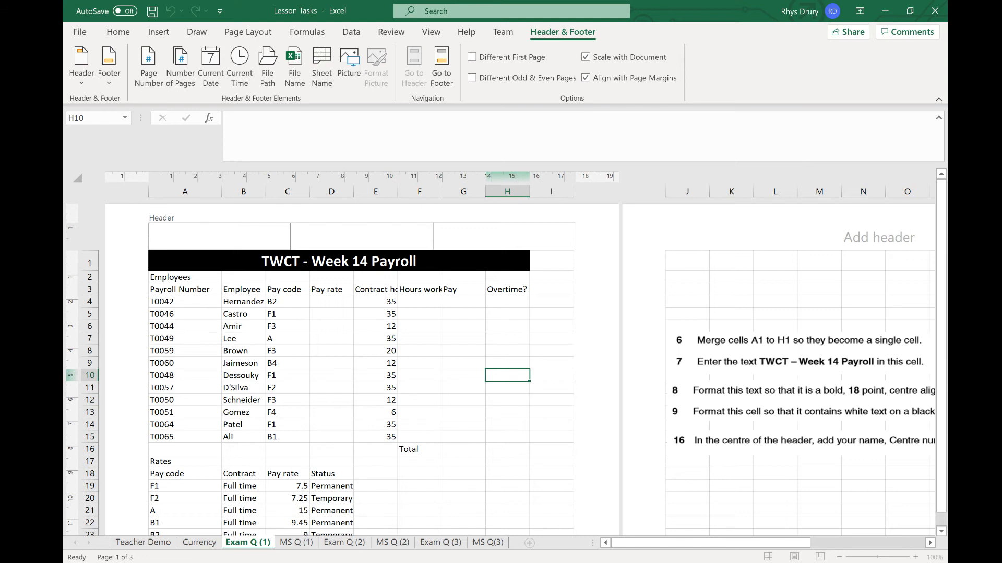
pyautogui.write('rhys')
pyautogui.press('BackSpace')
pyautogui.press('BackSpace')
pyautogui.press('BackSpace')
pyautogui.press('BackSpace')
# Insert the page number in the header's left section and the file path in its centre section
pyautogui.click(149, 64)
pyautogui.click(340, 236)
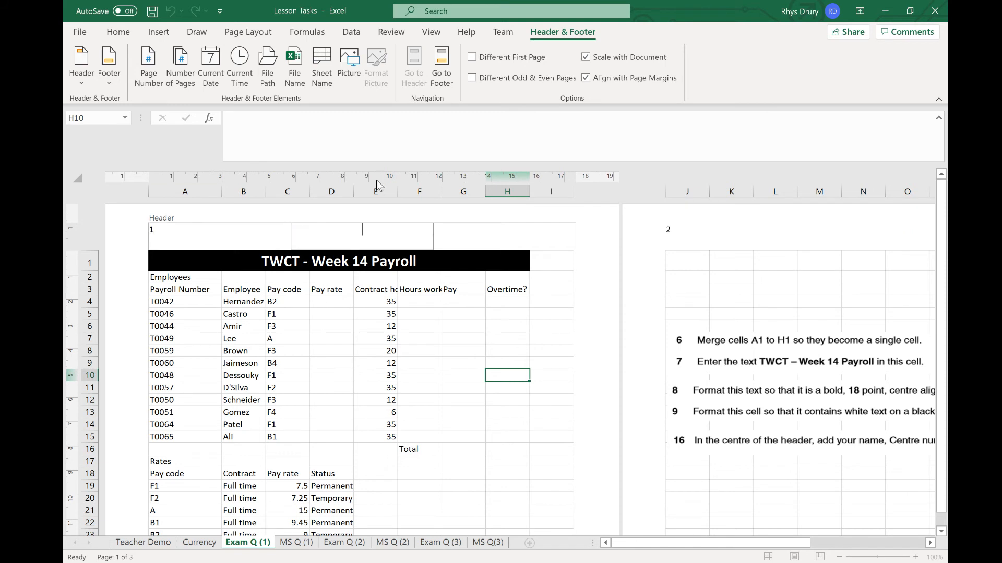
pyautogui.click(266, 79)
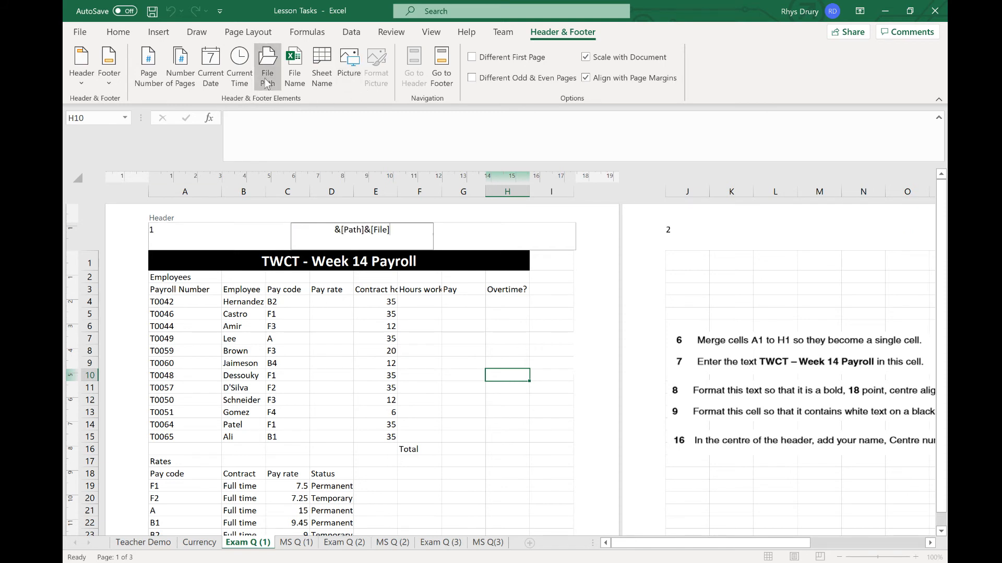
# Insert the current date in the header's right section and finish editing the header
pyautogui.click(500, 239)
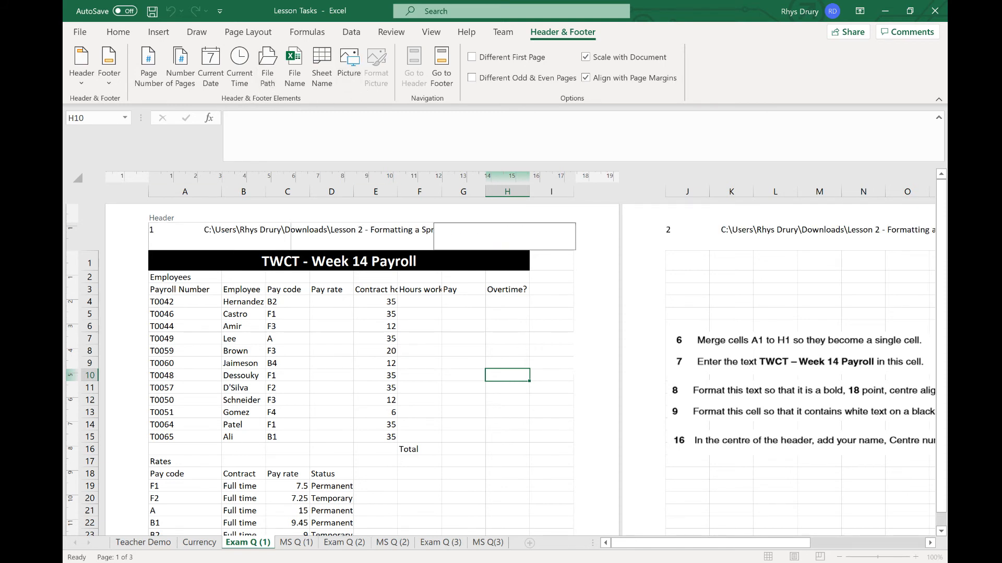
pyautogui.click(210, 73)
pyautogui.click(425, 315)
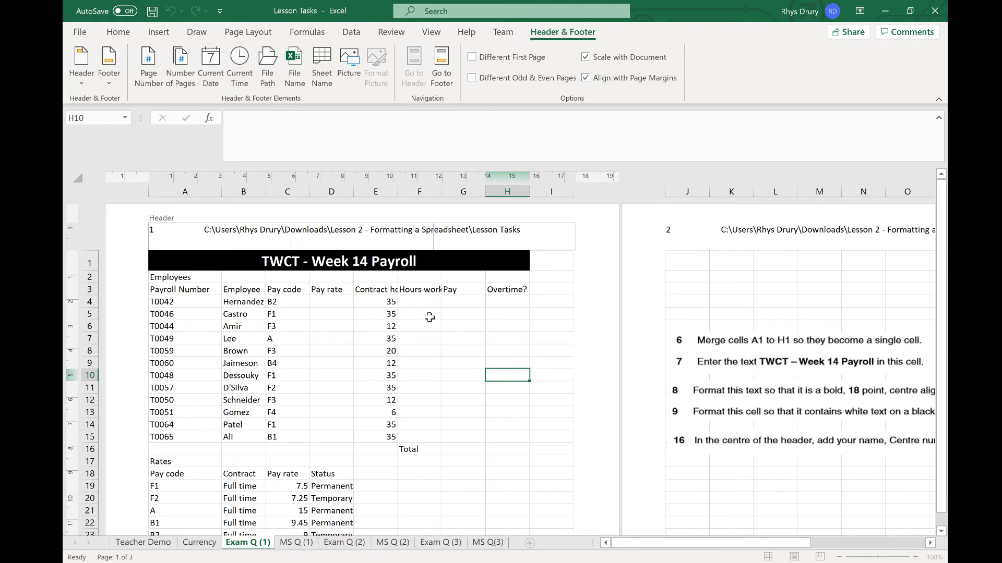
pyautogui.scroll(-5, 509, 277)
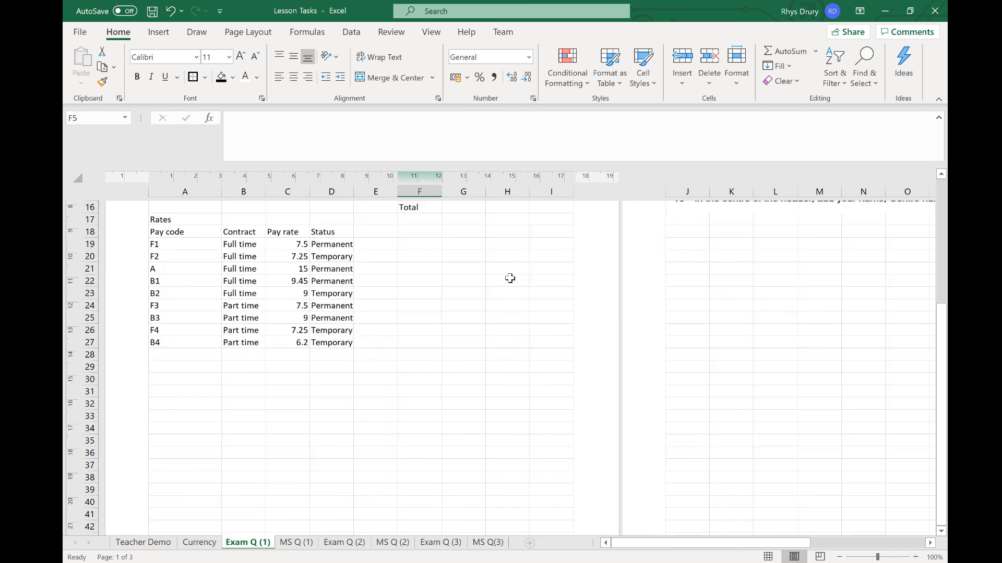
pyautogui.scroll(5, 510, 279)
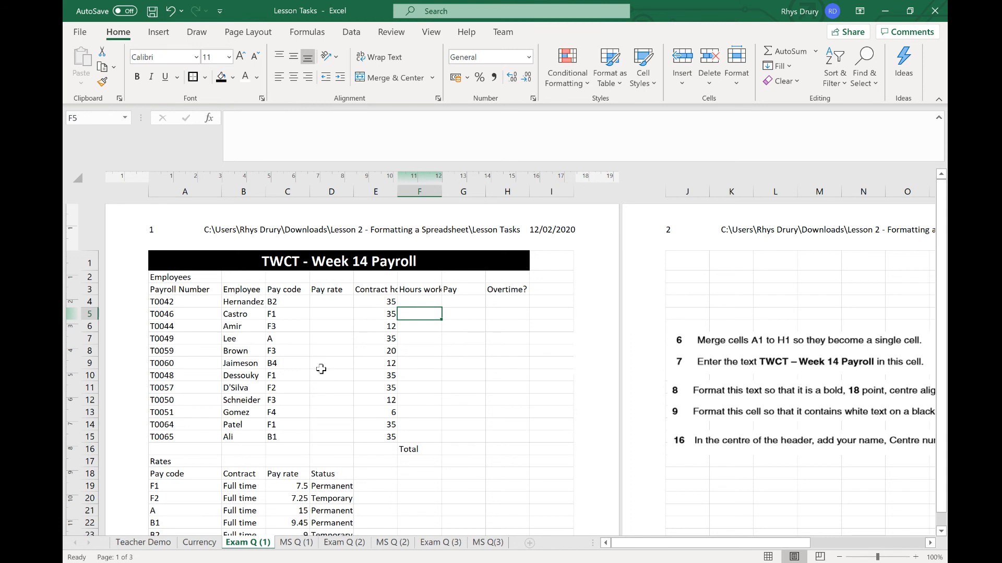
pyautogui.click(295, 290)
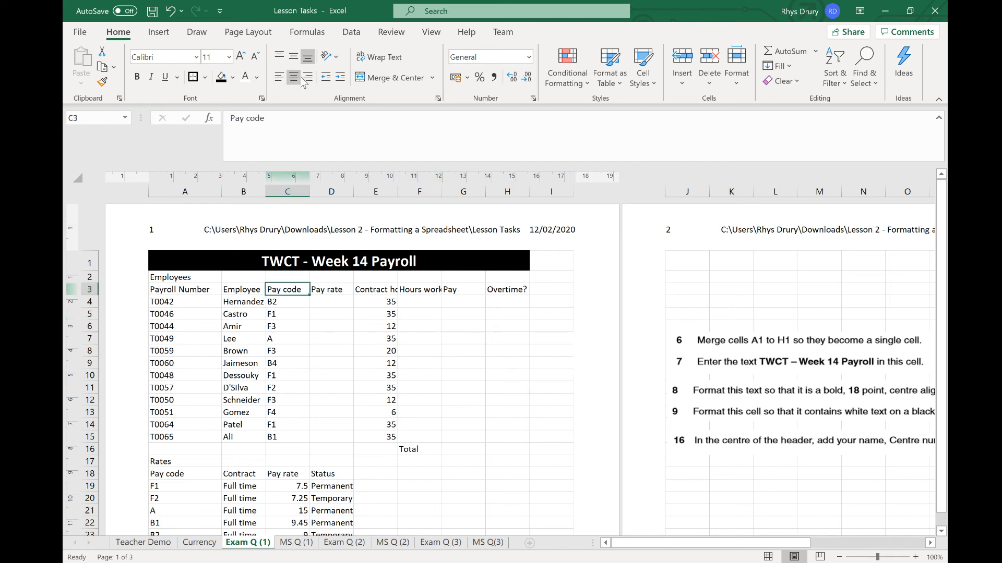
pyautogui.click(241, 314)
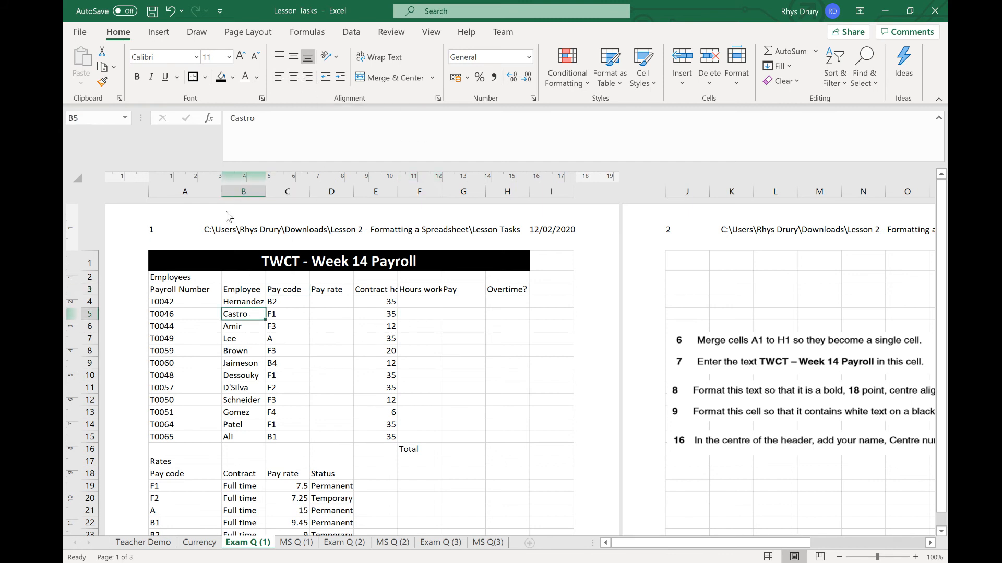
pyautogui.click(240, 287)
pyautogui.click(229, 57)
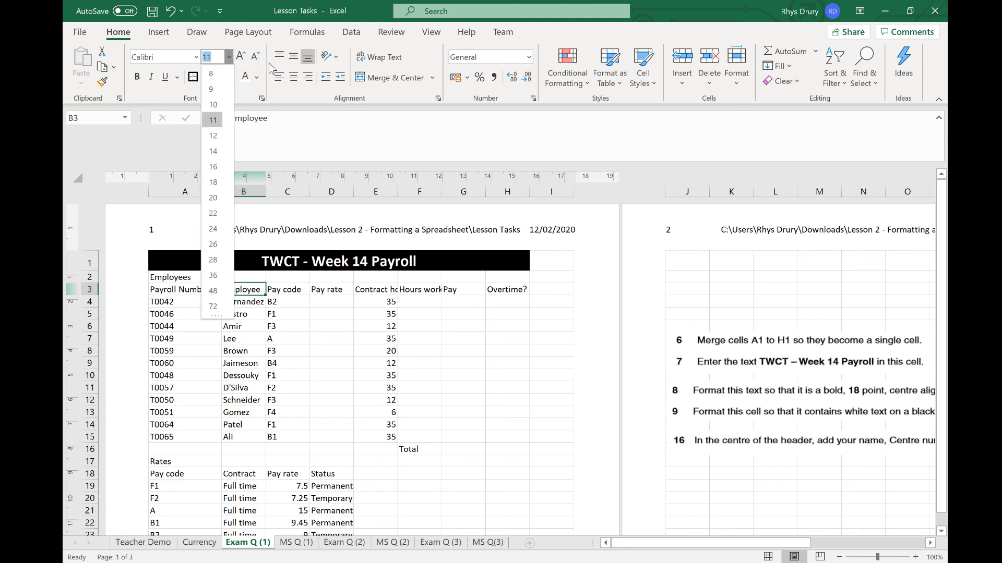
pyautogui.click(296, 90)
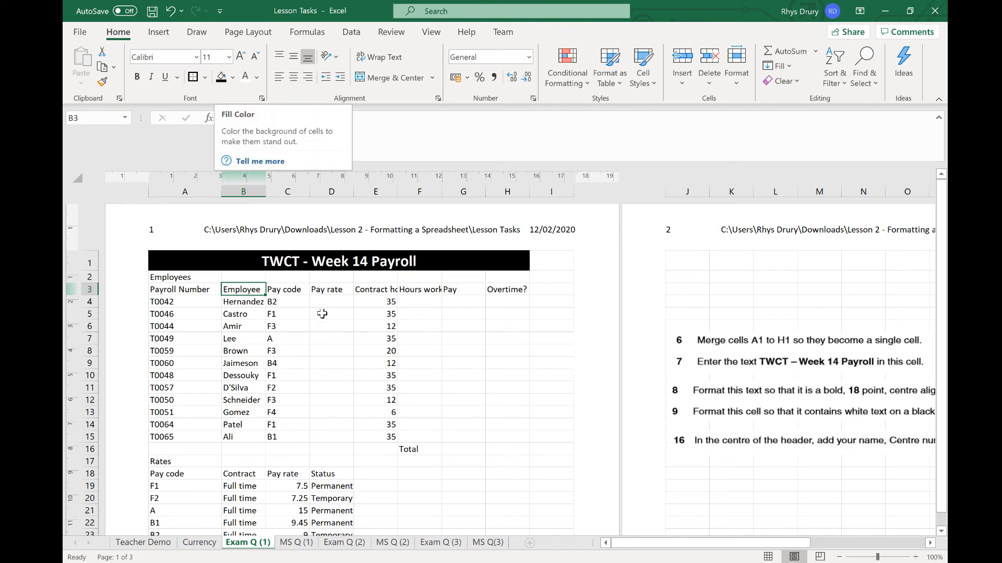
# Return to the Teacher Demo sheet and narrow column E, the Europe cost column, slightly
pyautogui.click(143, 542)
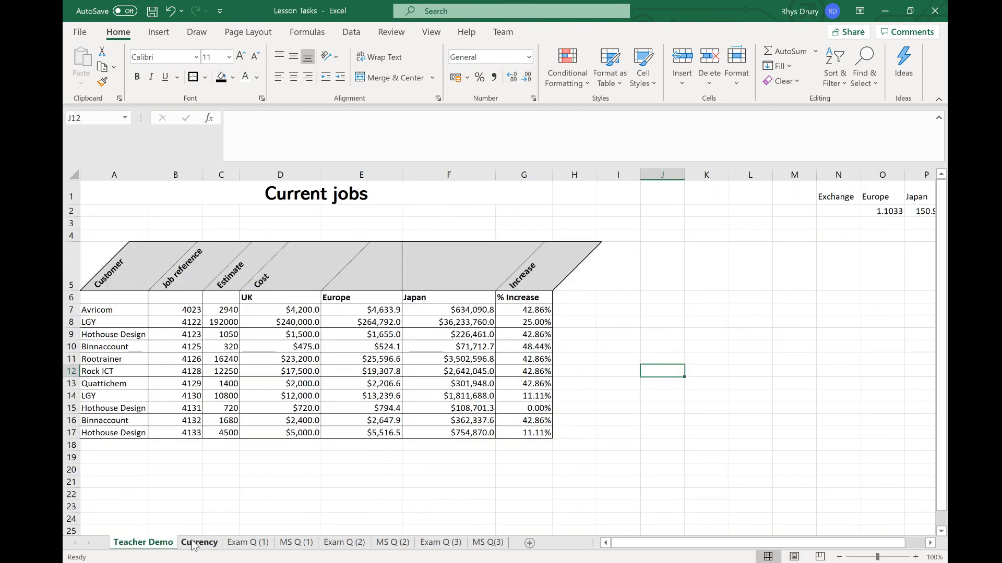
pyautogui.click(199, 543)
pyautogui.click(163, 546)
pyautogui.moveTo(194, 275); pyautogui.dragTo(295, 267)
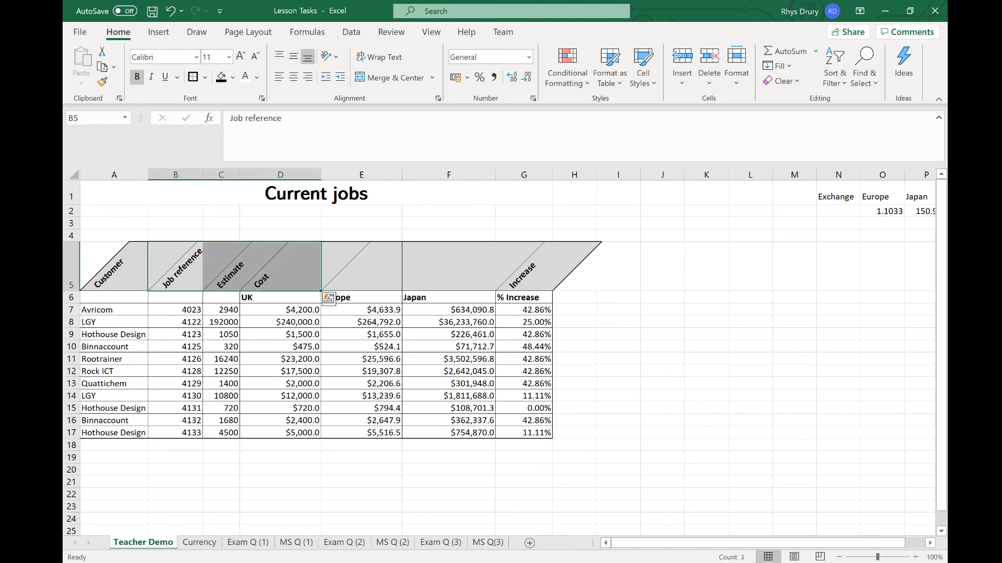
pyautogui.click(383, 174)
pyautogui.rightClick(384, 174)
pyautogui.press('Escape')
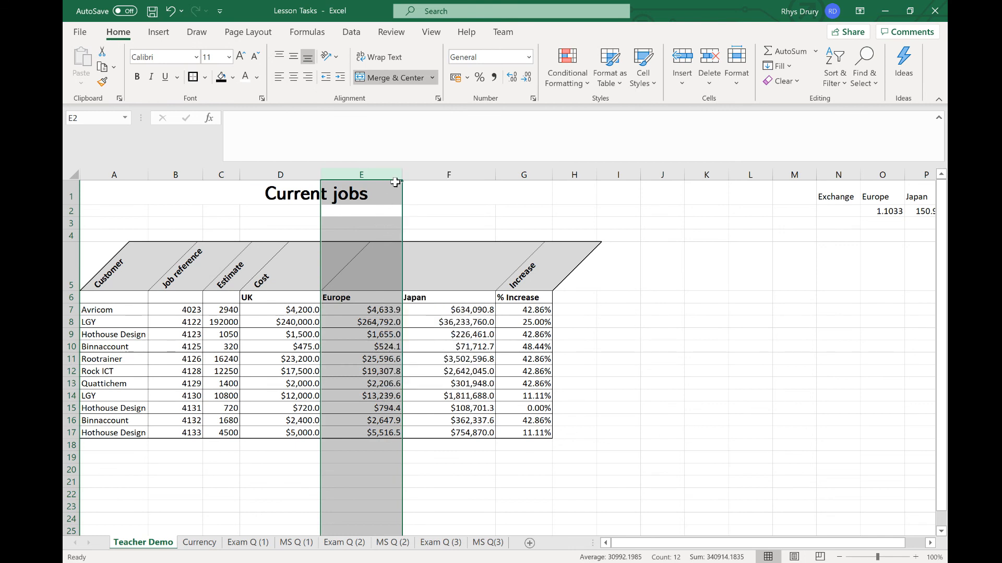
pyautogui.moveTo(401, 178)
pyautogui.mouseDown()
pyautogui.moveTo(432, 179)
pyautogui.moveTo(399, 181)
pyautogui.mouseUp()
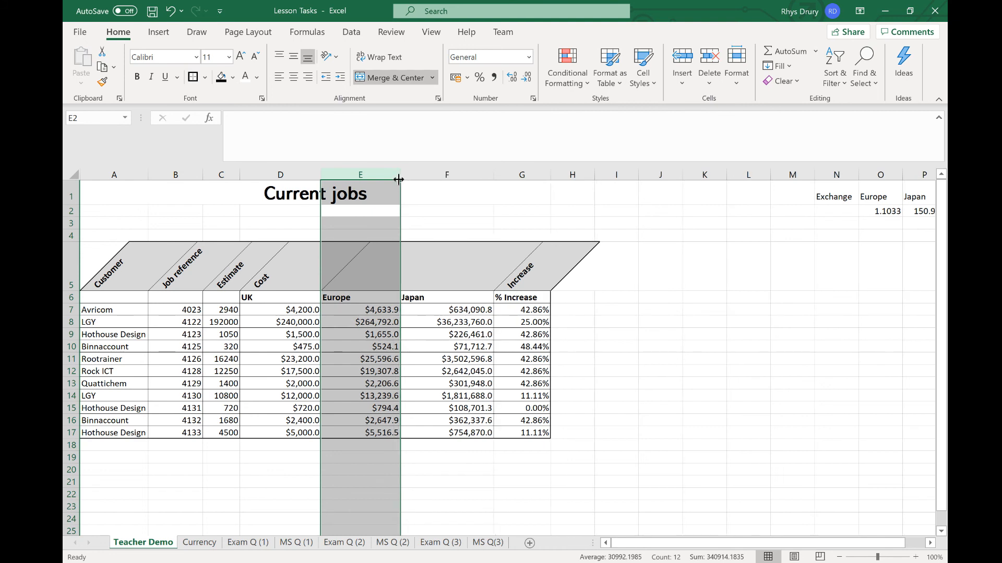
pyautogui.click(360, 336)
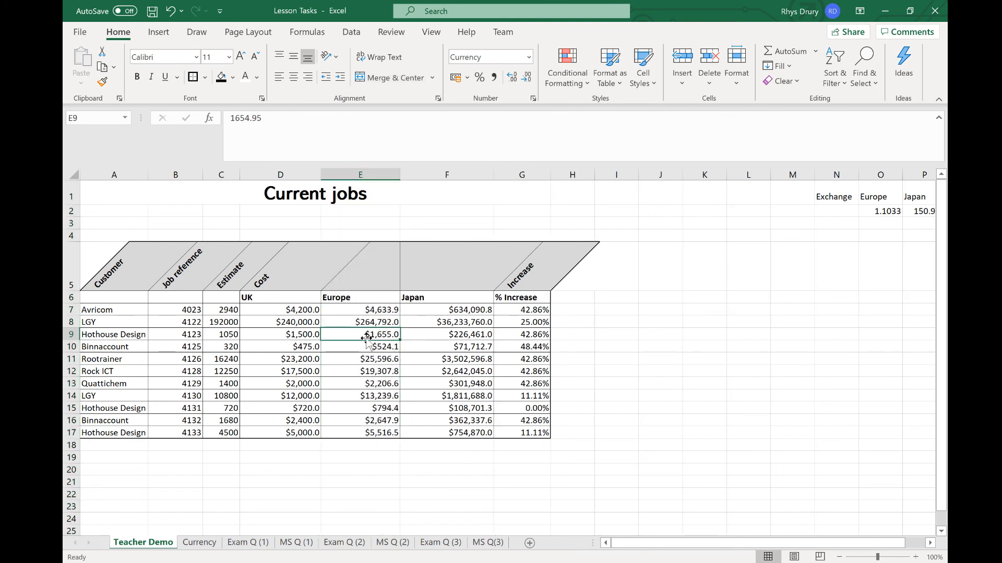
pyautogui.click(238, 275)
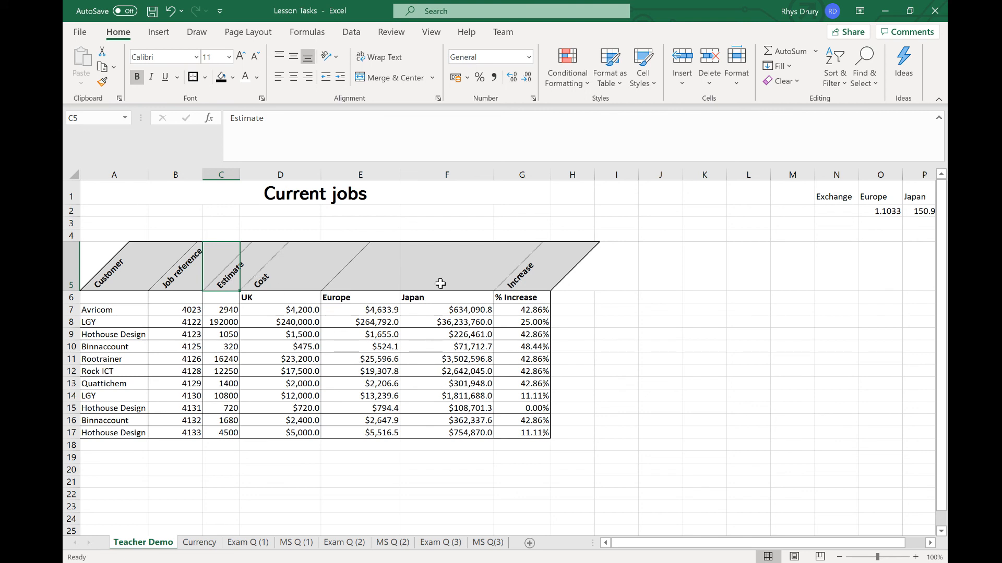
pyautogui.click(342, 196)
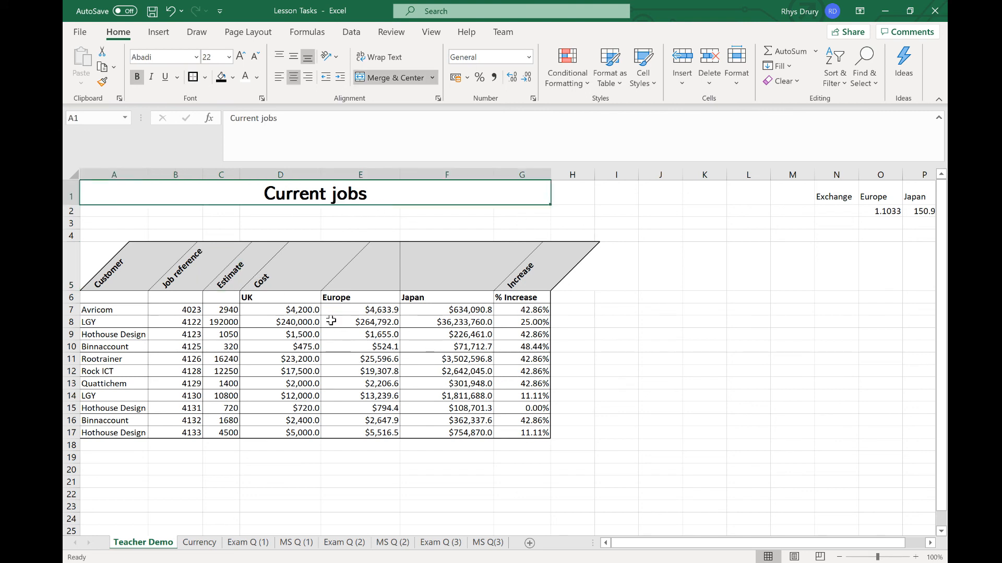